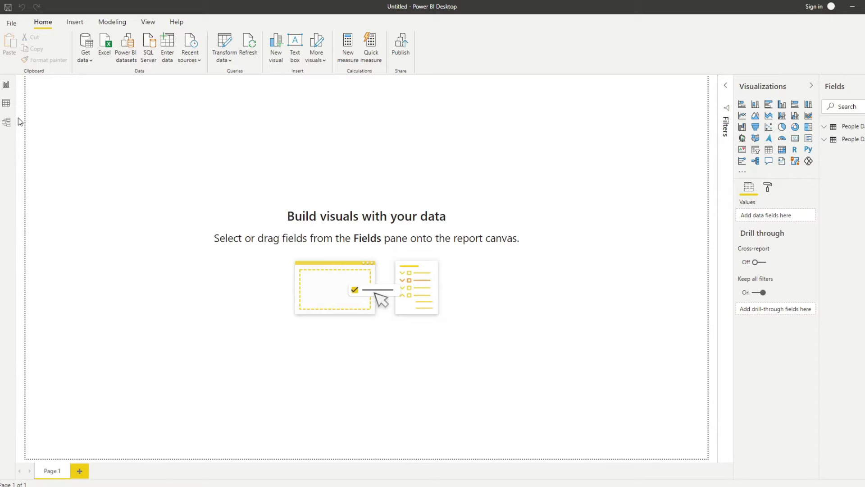
In Data view, show the People Data - LEGACY rows, then the 995 People Data - MIGRATED rows.
click(6, 104)
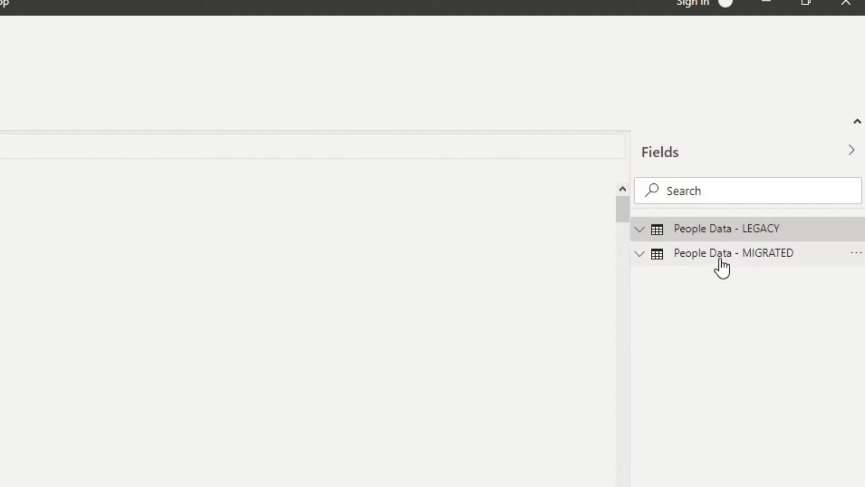
click(742, 241)
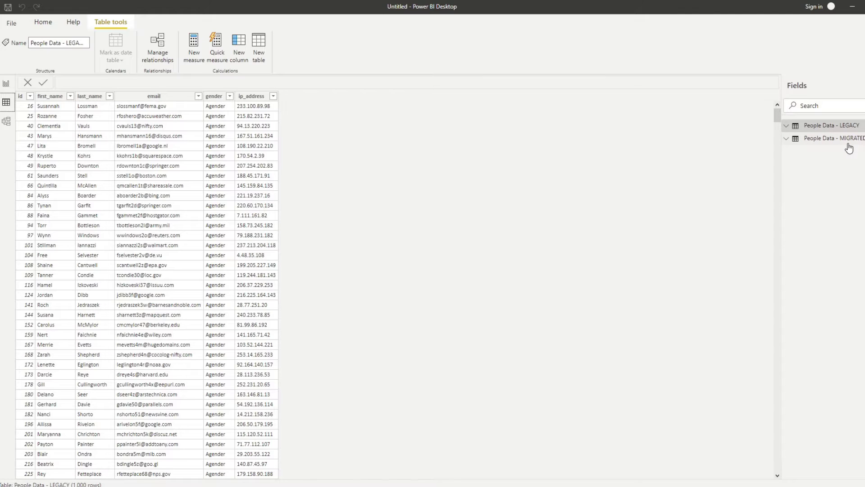
click(849, 147)
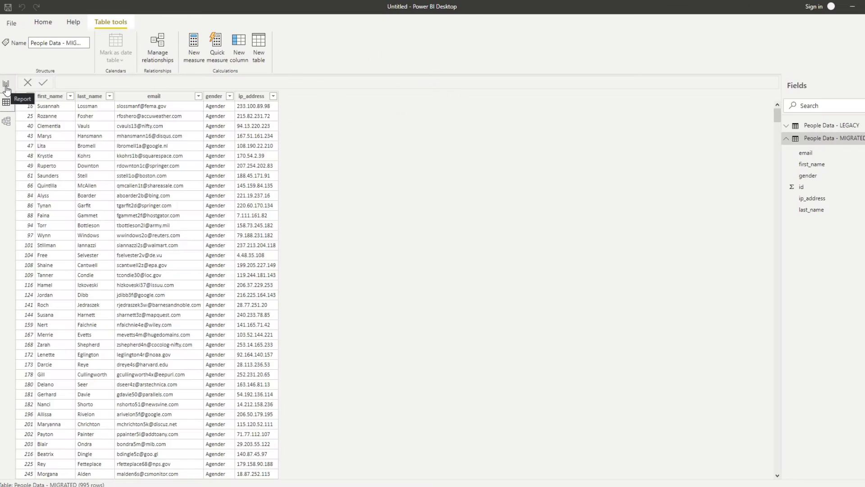
Make a card showing Count of id for People Data - MIGRATED (995).
click(15, 147)
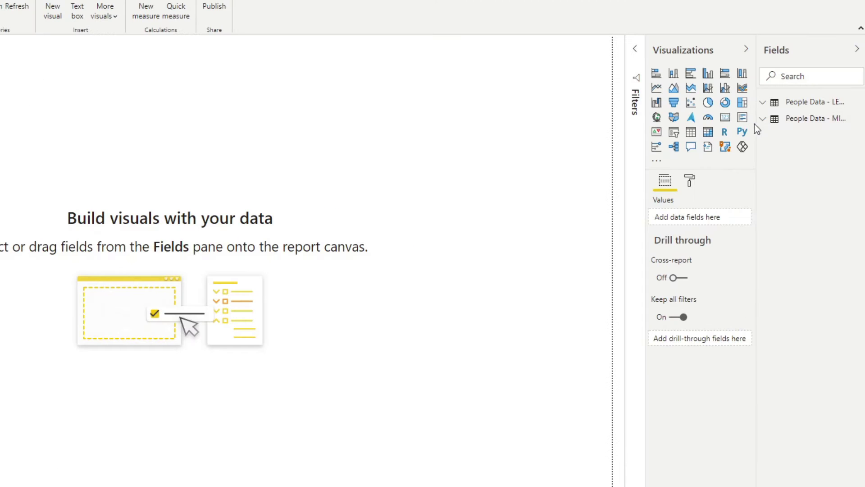
click(824, 139)
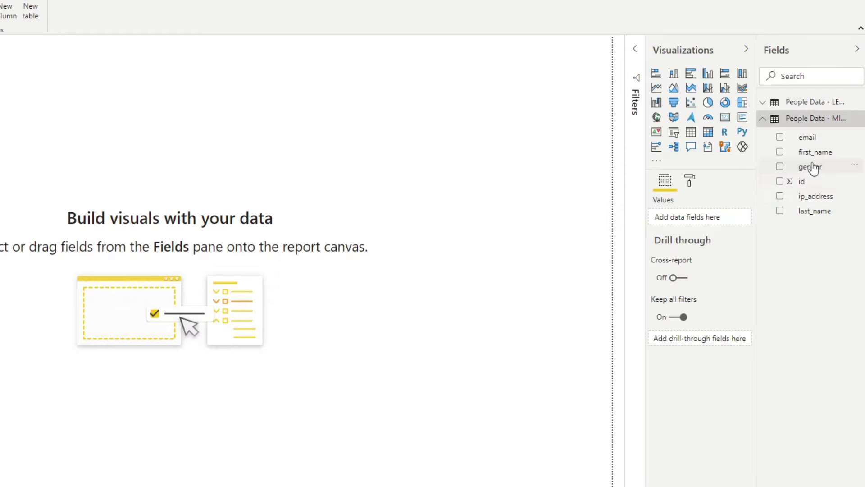
drag(807, 182, 493, 191)
click(629, 68)
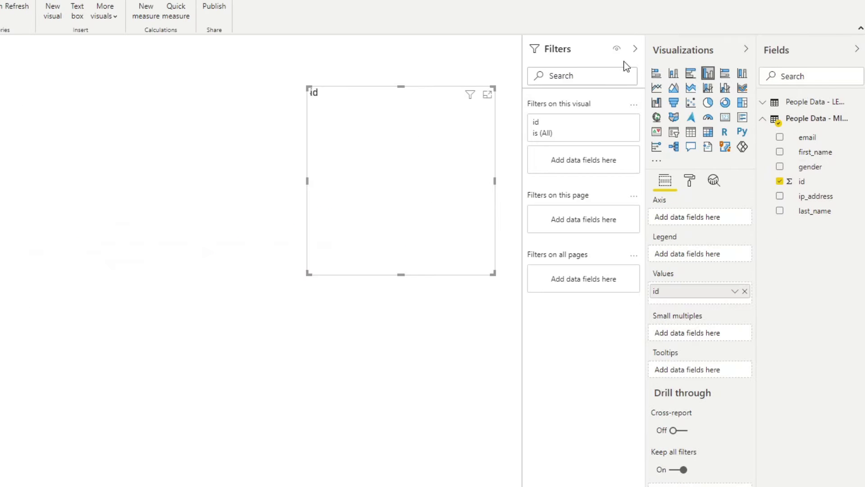
click(734, 291)
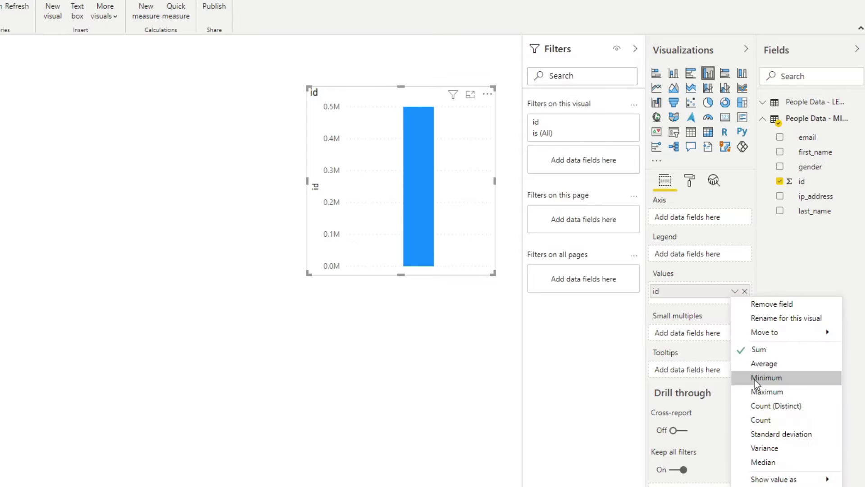
click(760, 424)
click(762, 102)
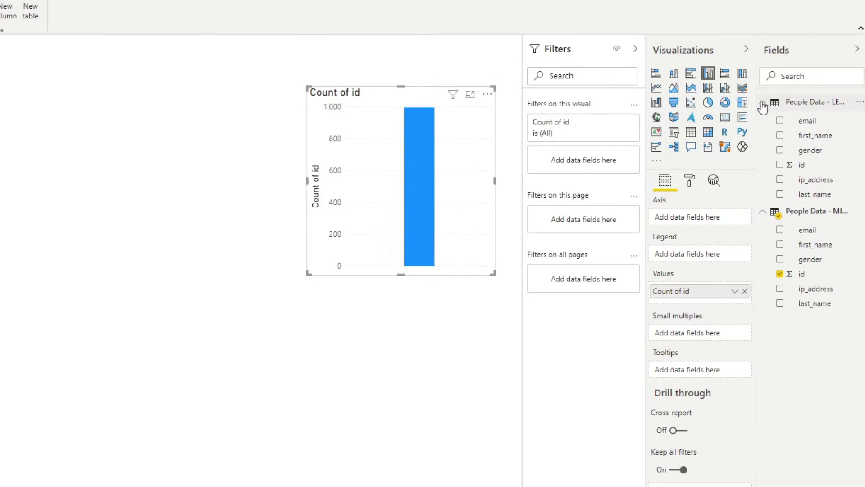
drag(390, 98, 367, 100)
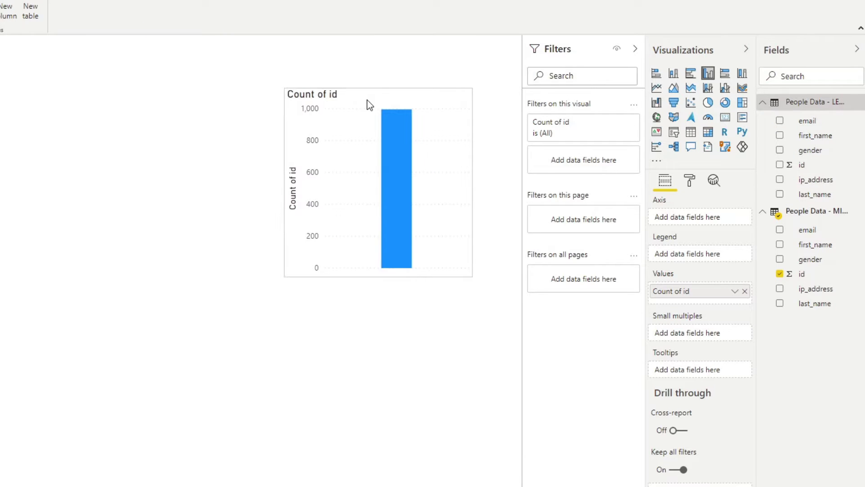
click(726, 119)
Place the 995 card and add a card counting People Data - LEGACY ids (1000).
drag(414, 186, 0, 188)
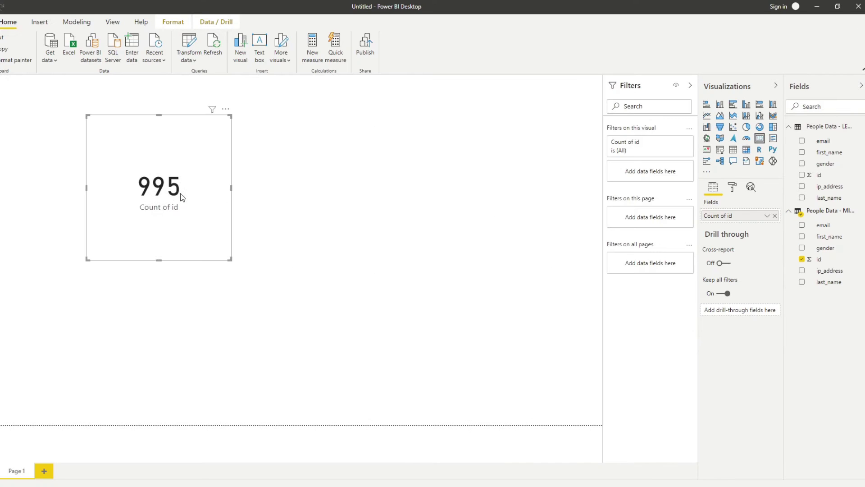
mouse_move(180, 194)
mouse_down()
mouse_move(419, 193)
mouse_move(241, 202)
mouse_move(188, 190)
mouse_up()
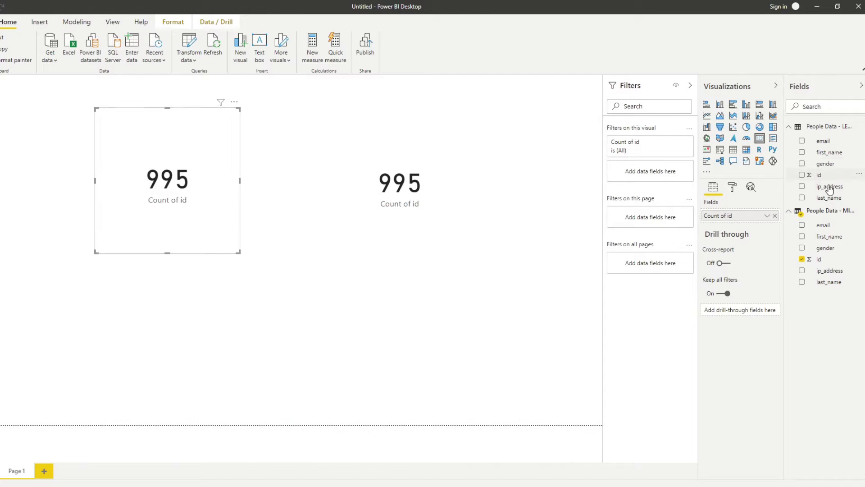
drag(820, 177, 751, 222)
click(767, 216)
click(777, 304)
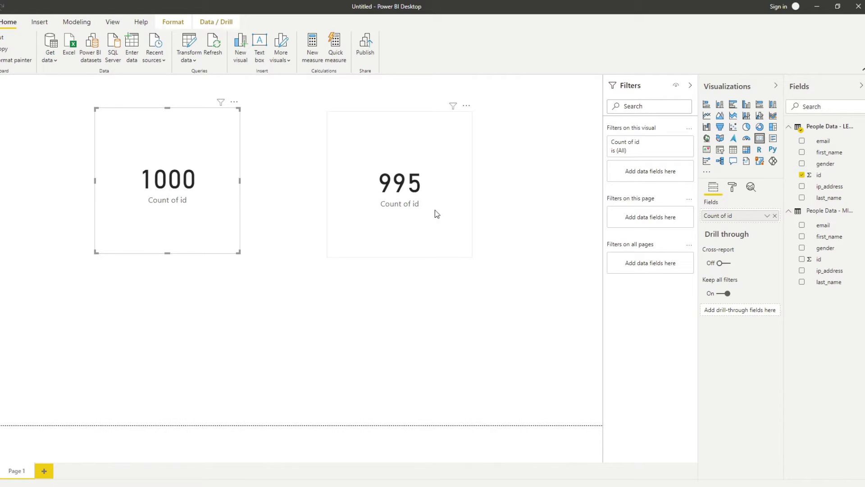
click(410, 191)
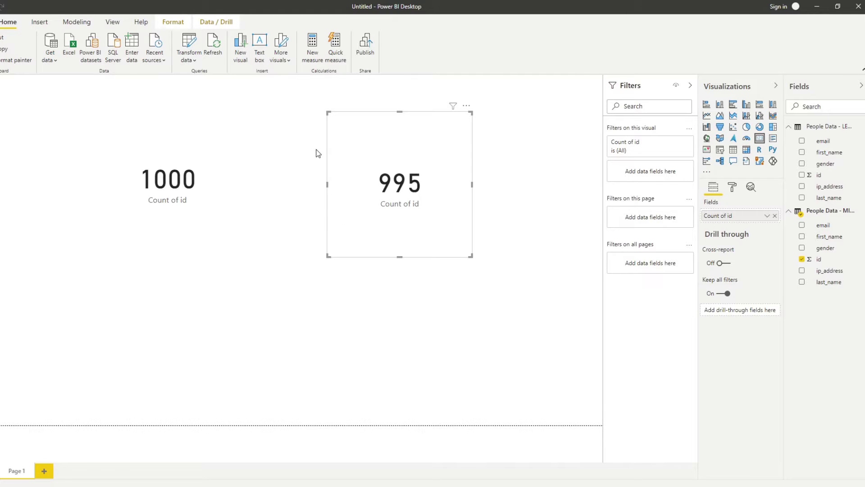
In Power Query Editor, create a new query referencing People Data - LEGACY.
click(186, 46)
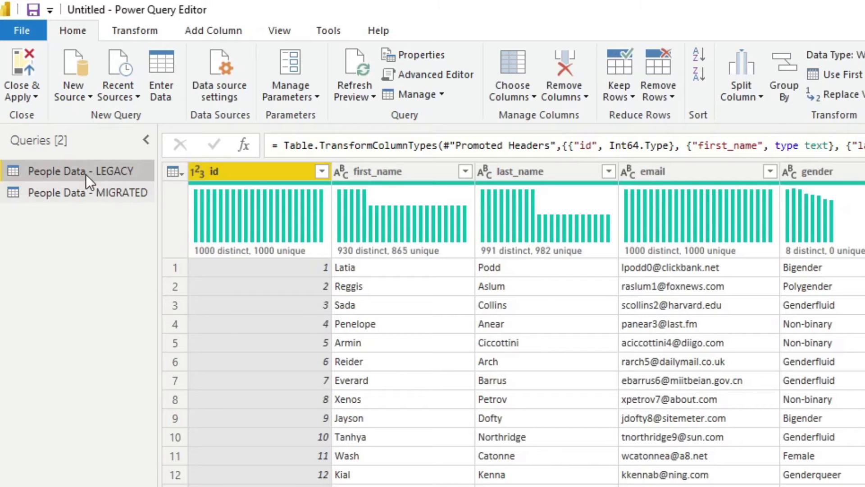
drag(43, 91, 40, 91)
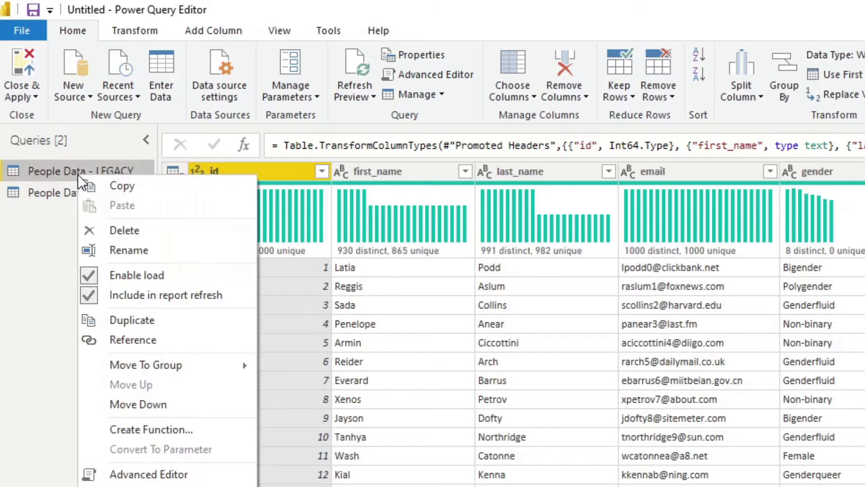
click(146, 339)
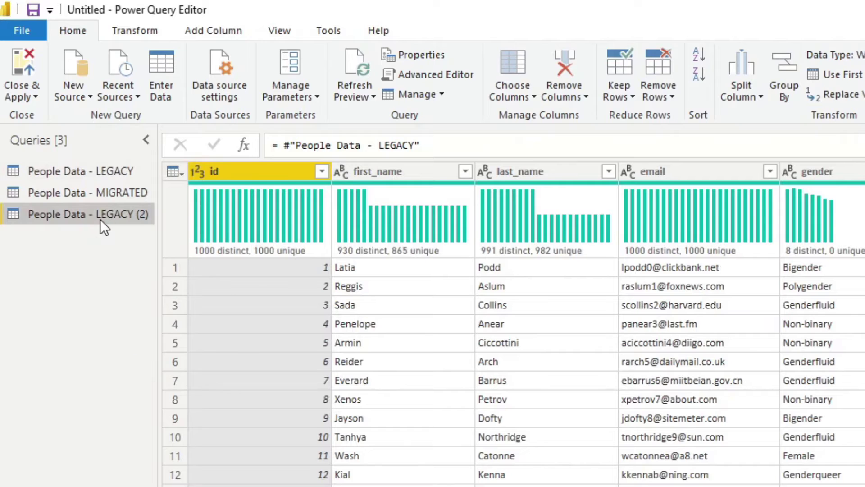
Rename the new reference query to Delta.
double_click(100, 219)
text(DElta)
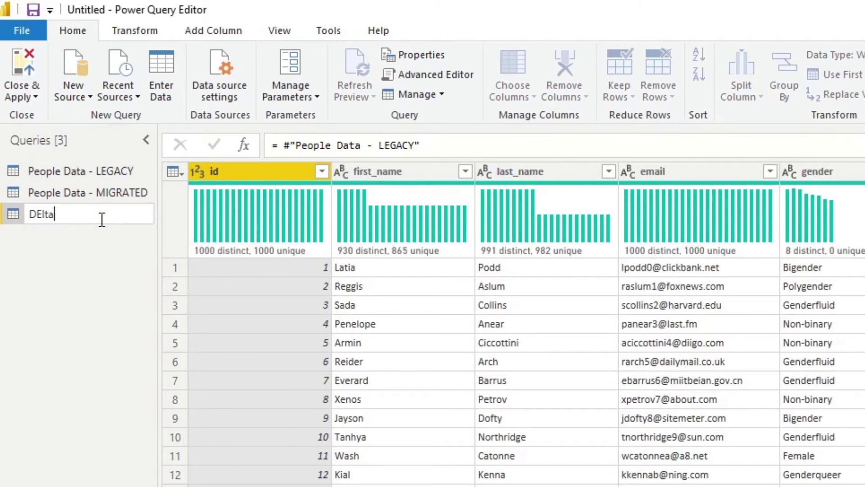
key(BackSpace)
key(BackSpace)
key(BackSpace)
key(BackSpace)
text(elta)
key(Return)
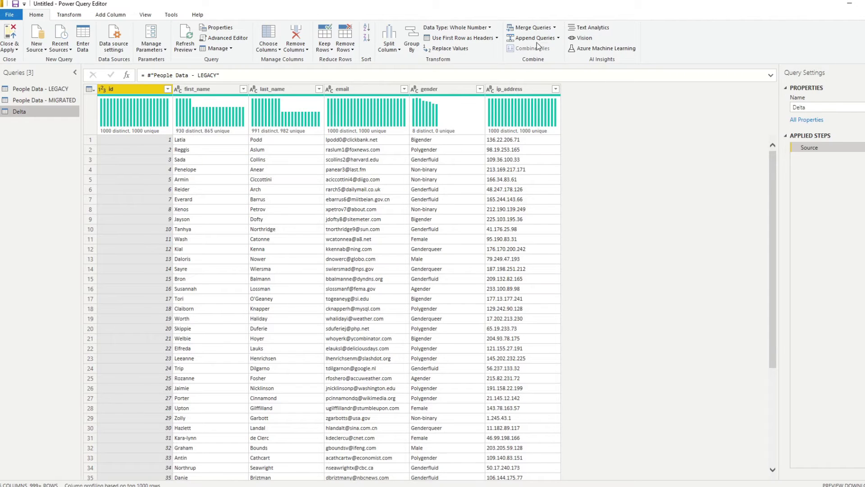
Merge Delta with People Data - MIGRATED, matching id to id, with a Full Outer join.
click(533, 31)
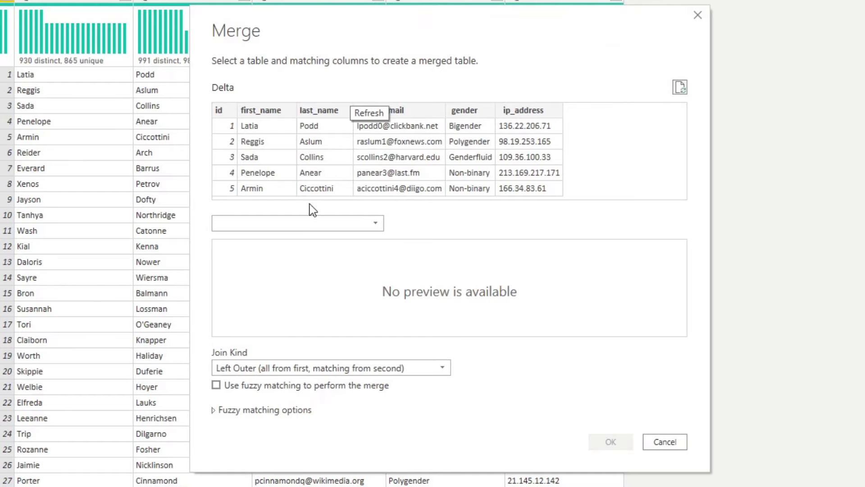
click(354, 235)
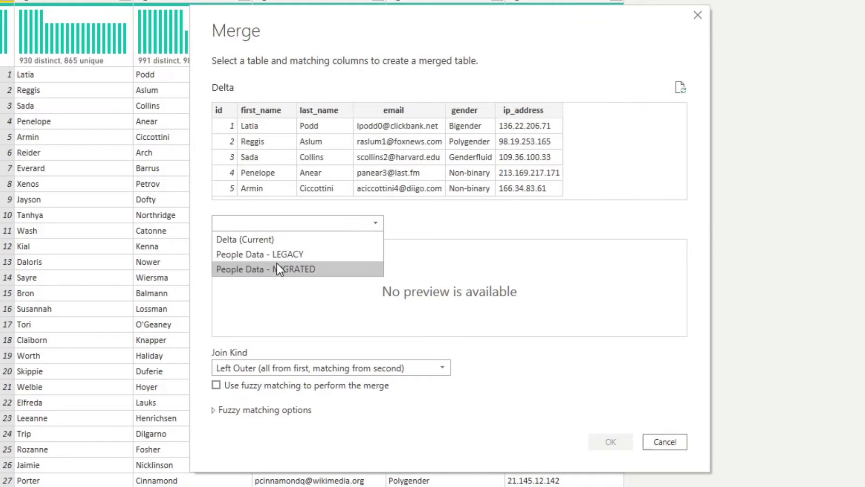
click(302, 270)
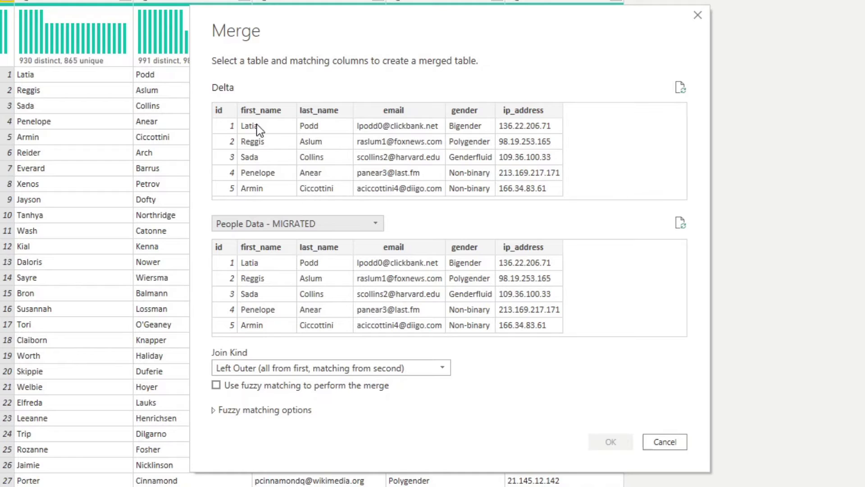
click(227, 111)
click(228, 248)
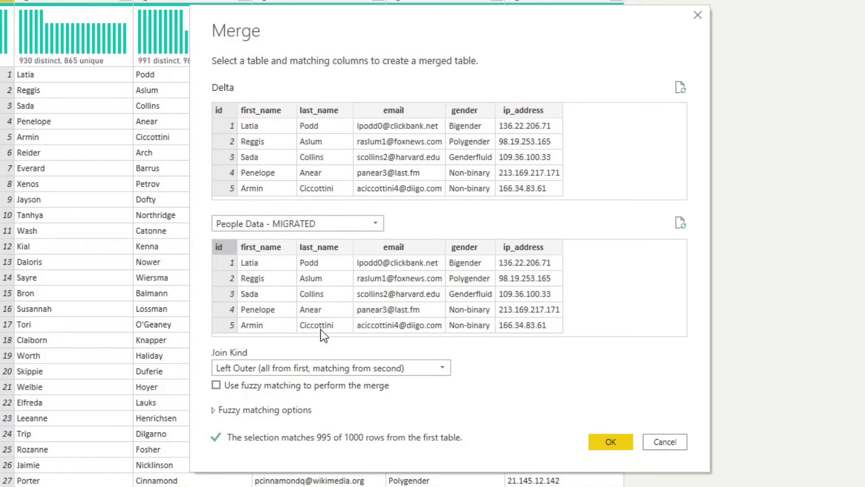
click(300, 369)
click(355, 414)
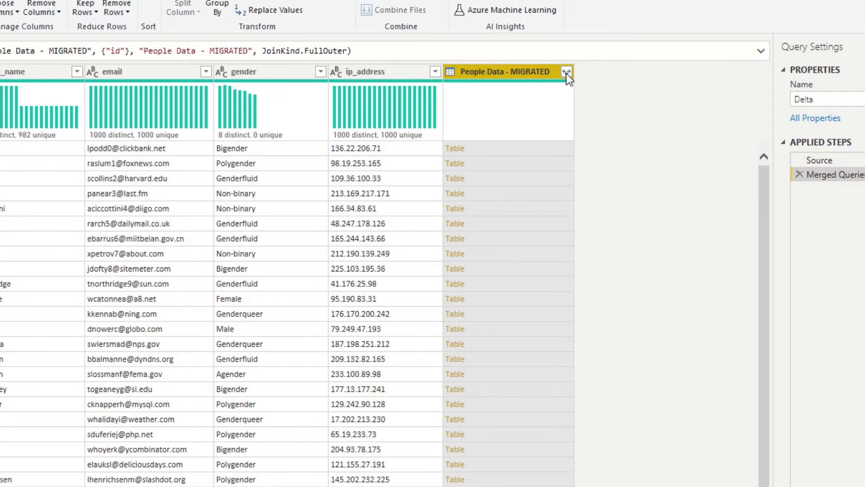
Expand all People Data - MIGRATED columns in Delta, keeping the column-name prefix.
click(566, 72)
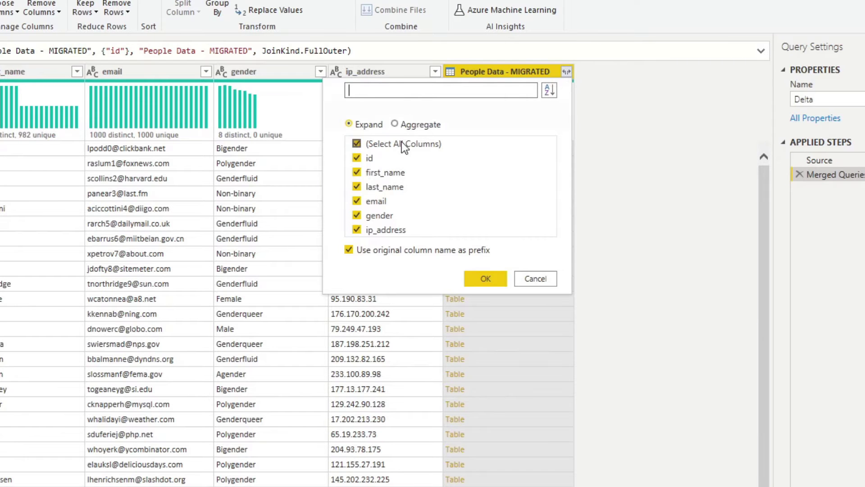
click(484, 280)
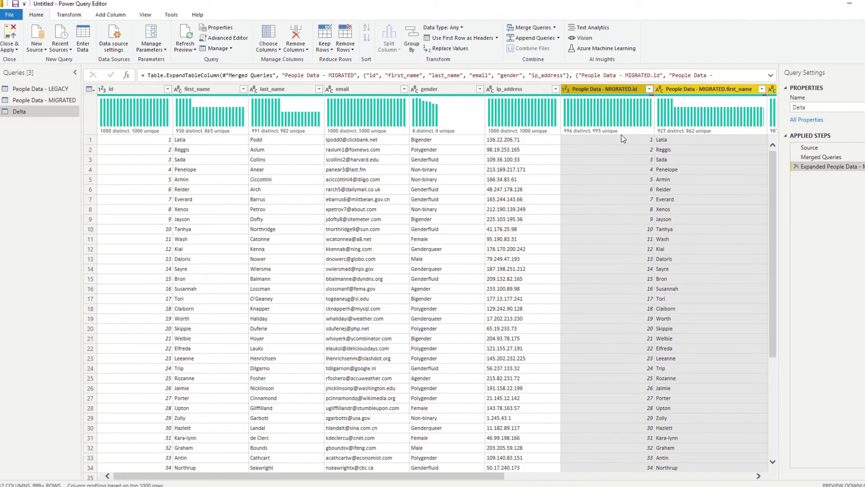
mouse_move(616, 134)
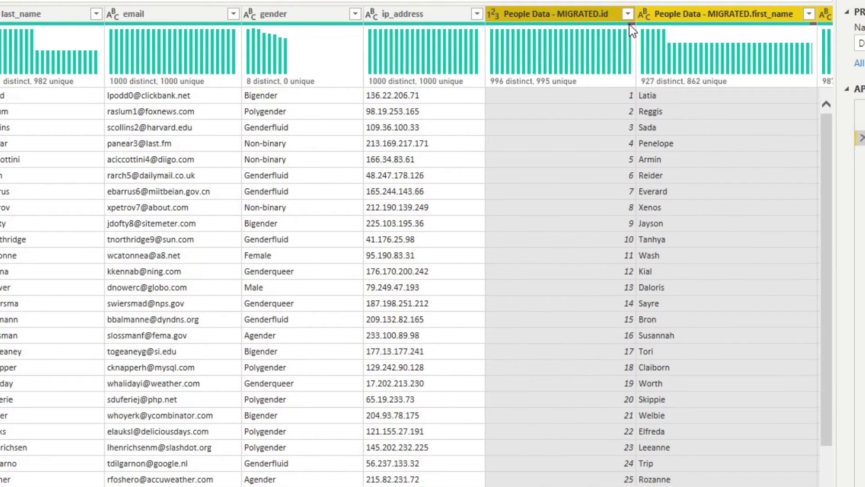
mouse_move(630, 25)
Filter MIGRATED.id to (null) only, leaving the 5 unmatched rows.
click(628, 16)
click(443, 173)
click(432, 189)
click(550, 470)
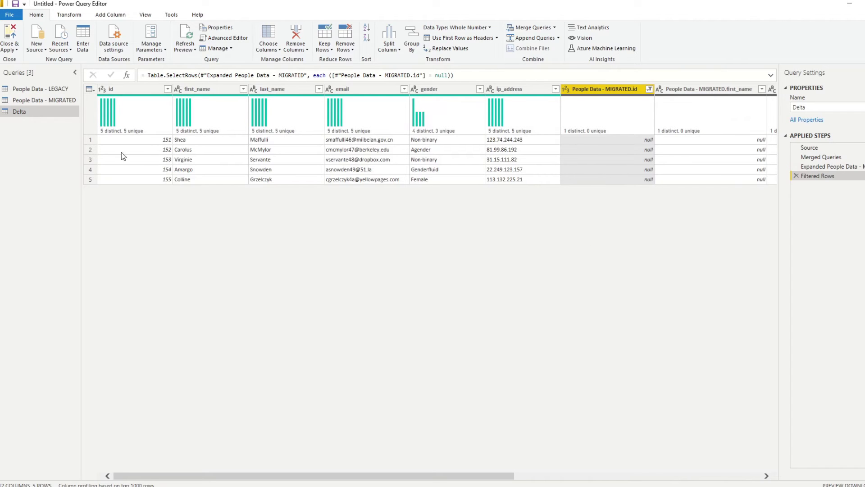
Inspect the unmatched records, ids 151 through 155.
click(92, 141)
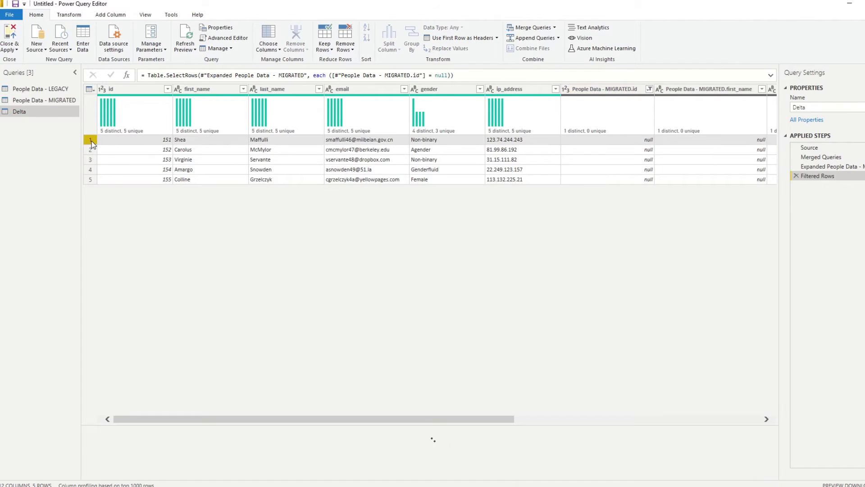
click(92, 150)
click(90, 160)
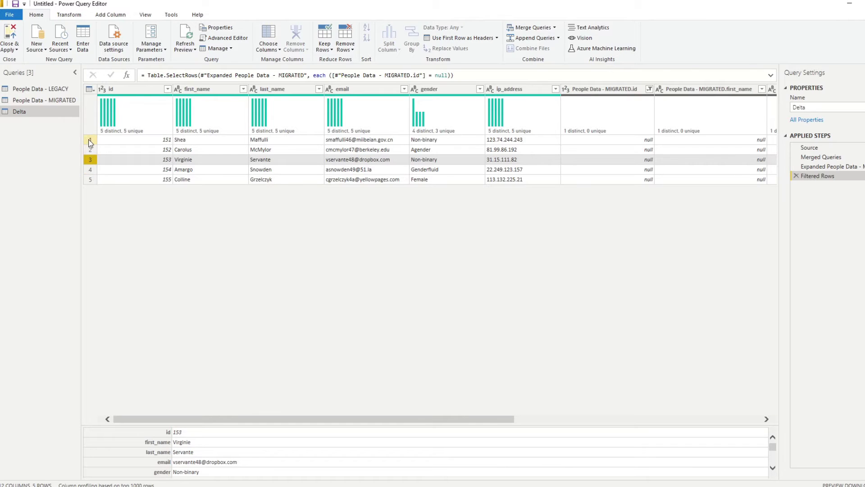
click(133, 140)
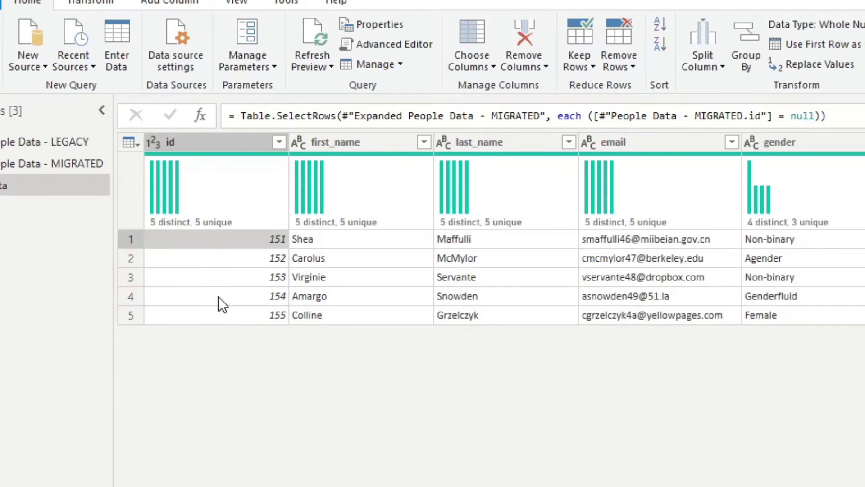
click(219, 318)
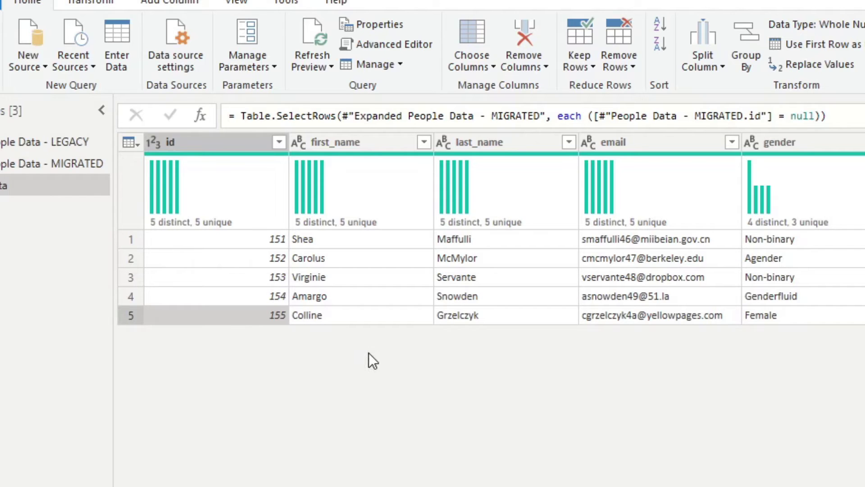
click(263, 240)
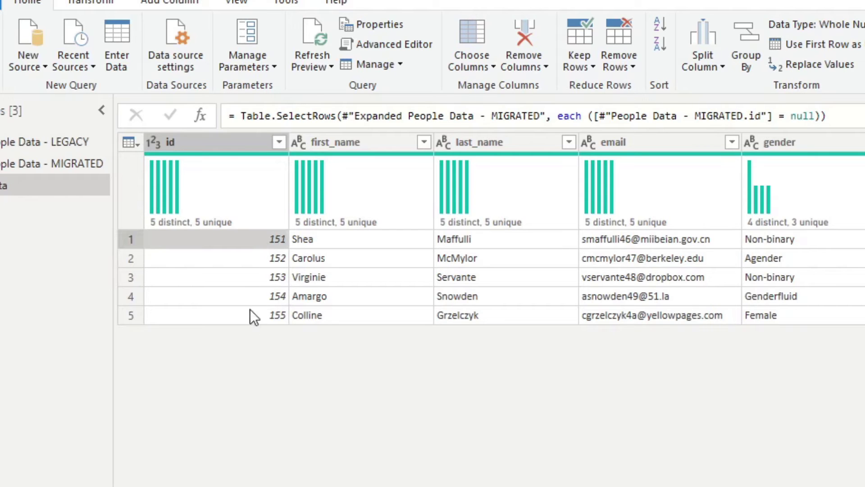
click(248, 321)
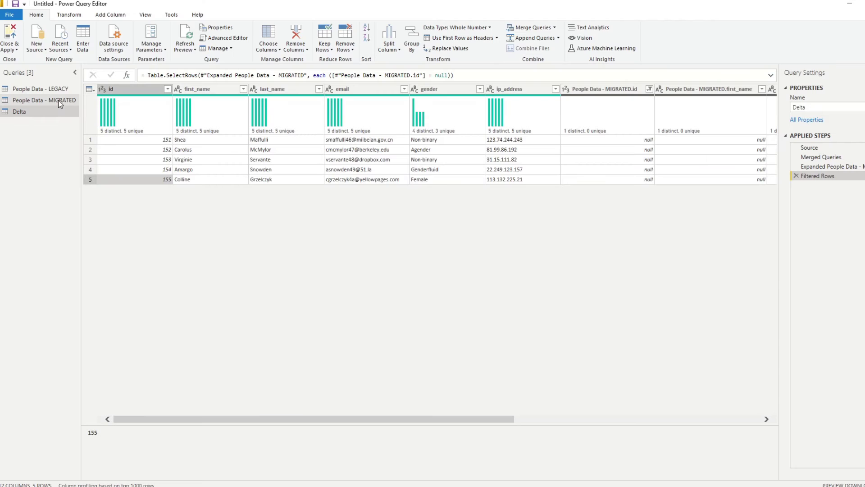
Show People Data - MIGRATED around id 150, where ids 151–155 are missing.
click(69, 161)
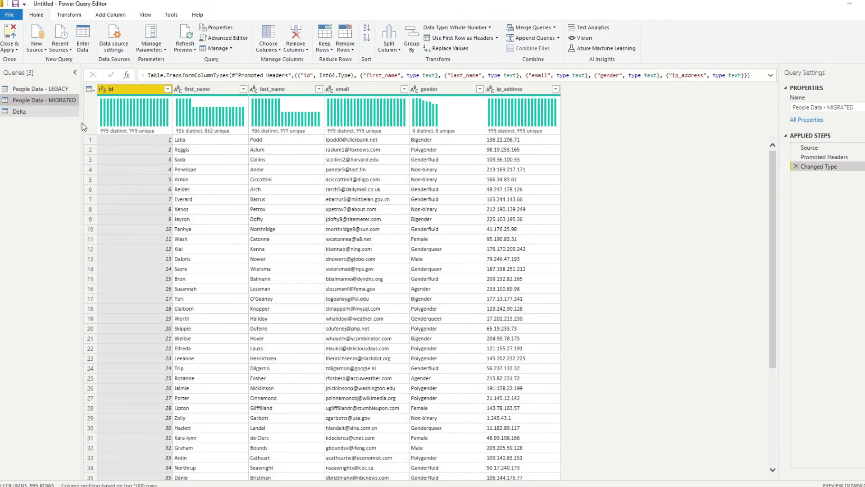
scroll(128, 178, down, 15)
scroll(128, 179, down, 20)
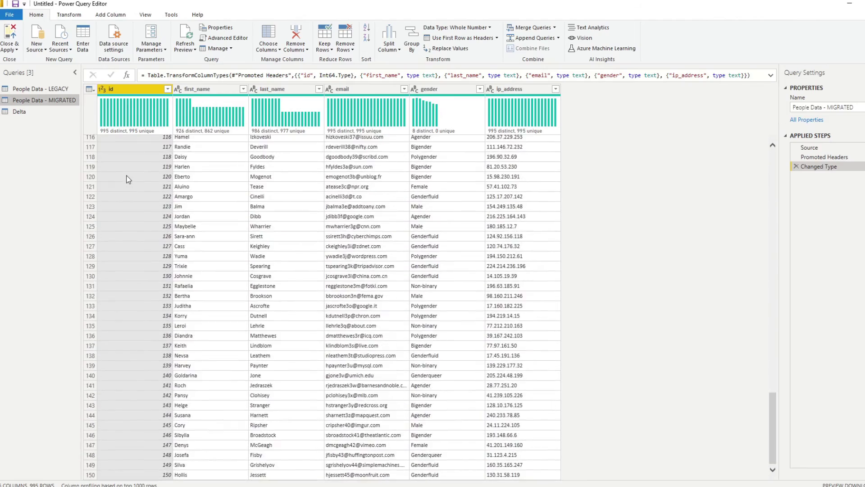
scroll(159, 222, up, 2)
scroll(157, 198, up, 2)
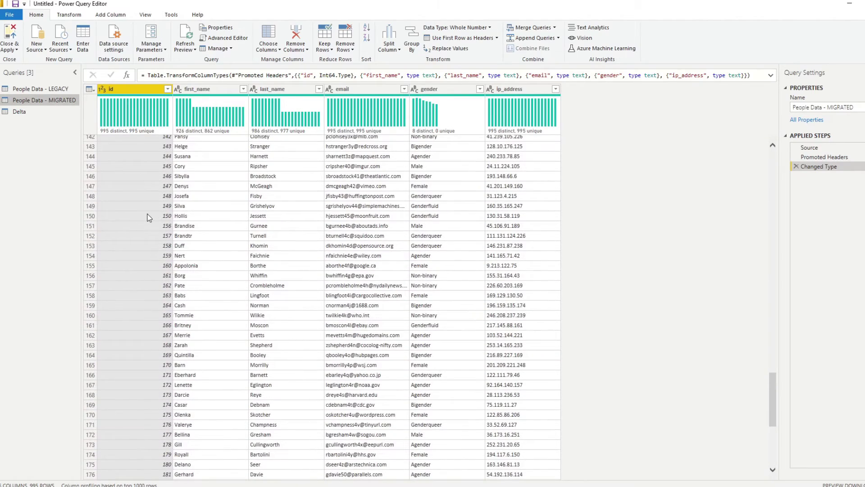
click(149, 218)
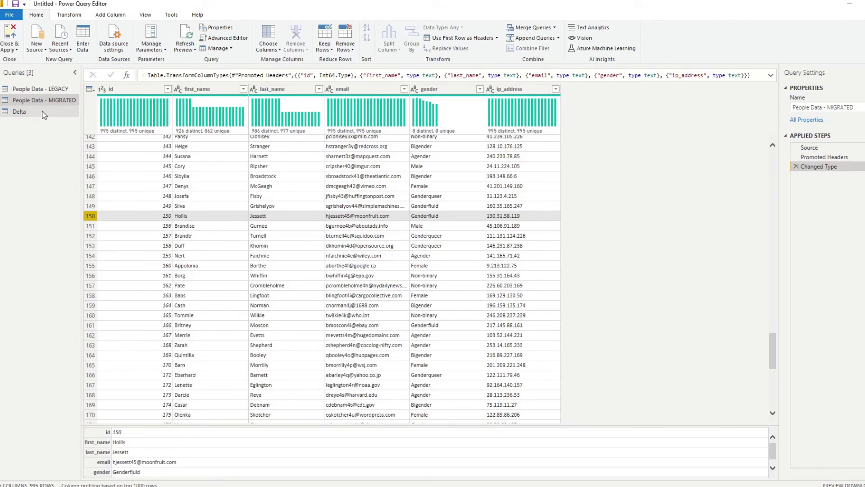
In Delta, delete the Merged Queries step and every step after it.
click(44, 112)
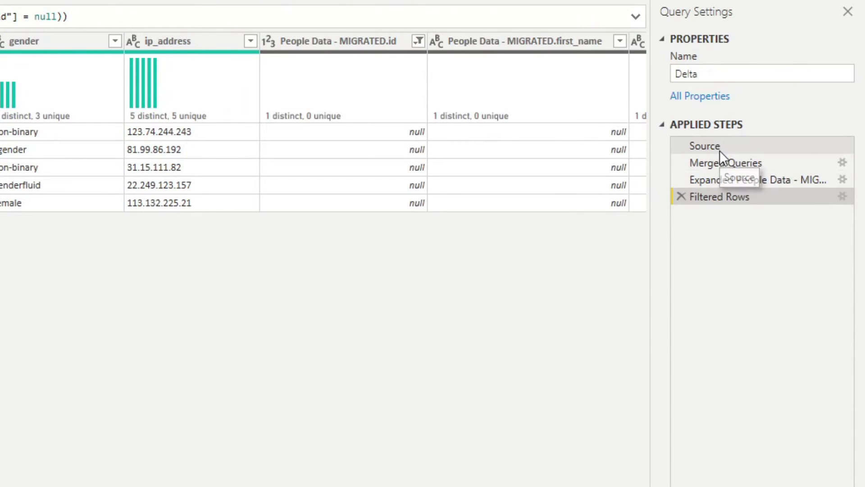
click(717, 162)
right_click(718, 163)
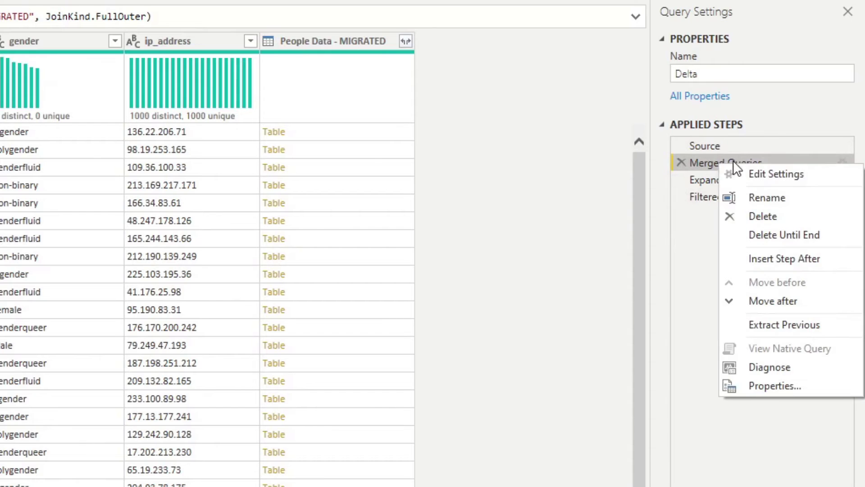
click(756, 235)
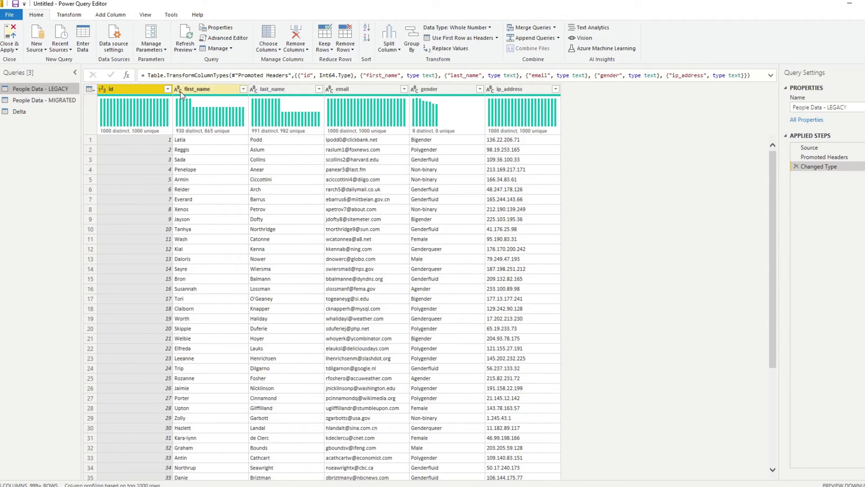
Unpivot all columns except id in People Data - LEGACY, then review Attribute and Value.
click(209, 90)
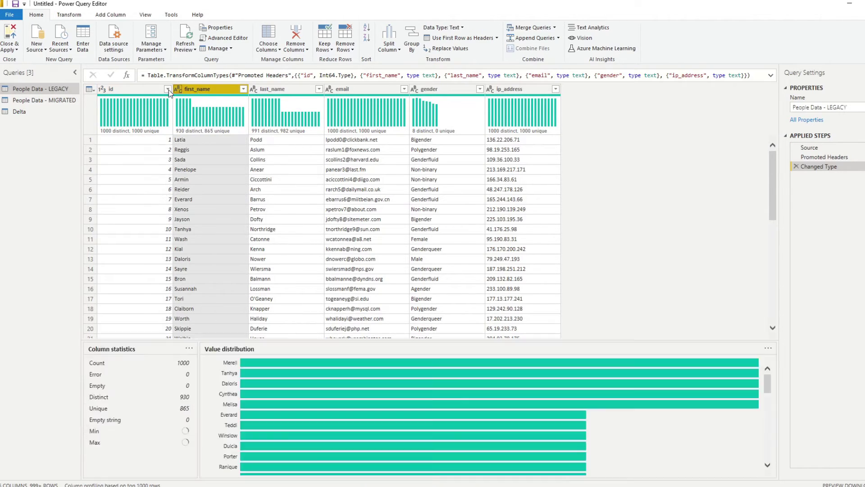
click(140, 88)
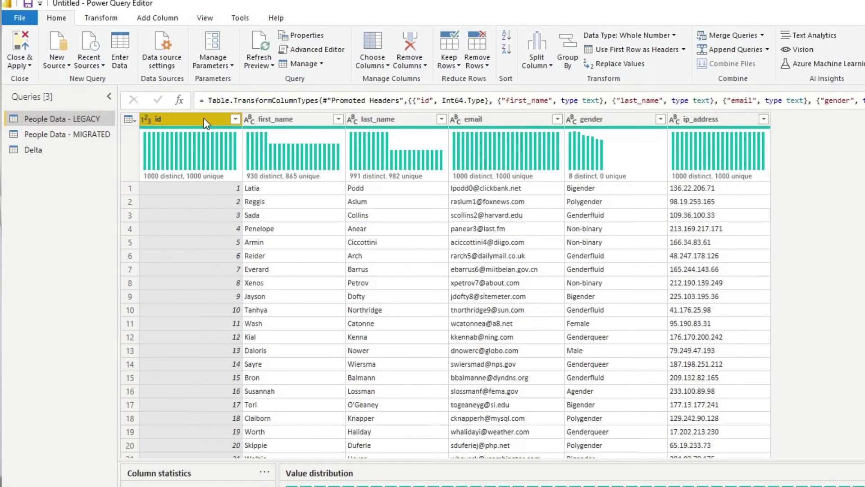
right_click(205, 123)
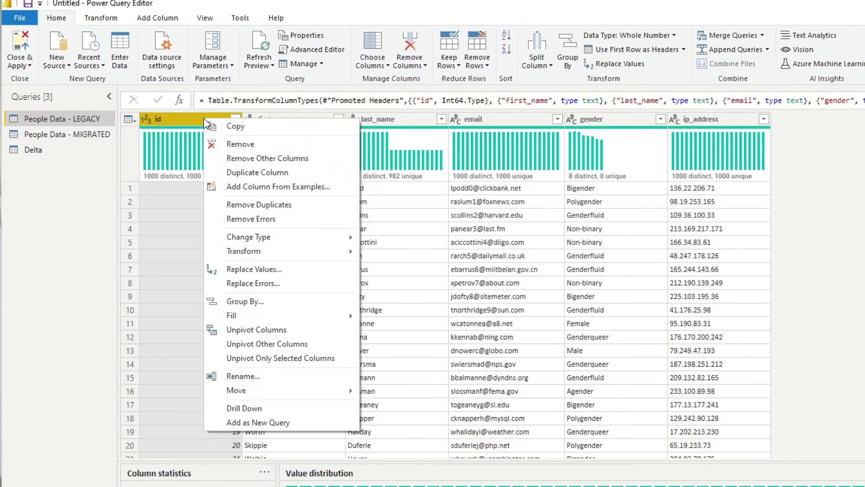
click(281, 345)
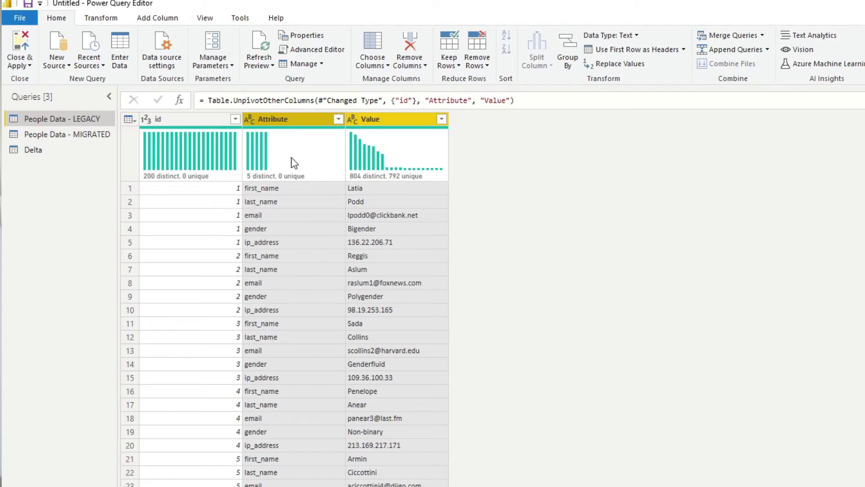
click(293, 121)
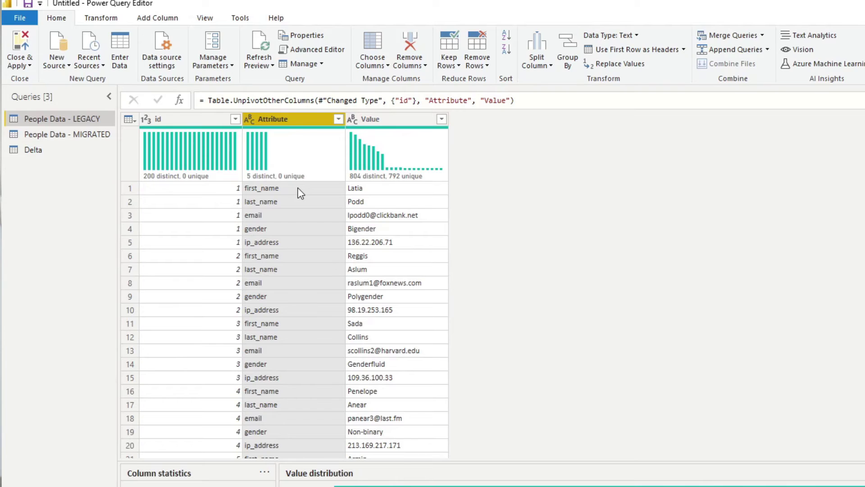
click(423, 119)
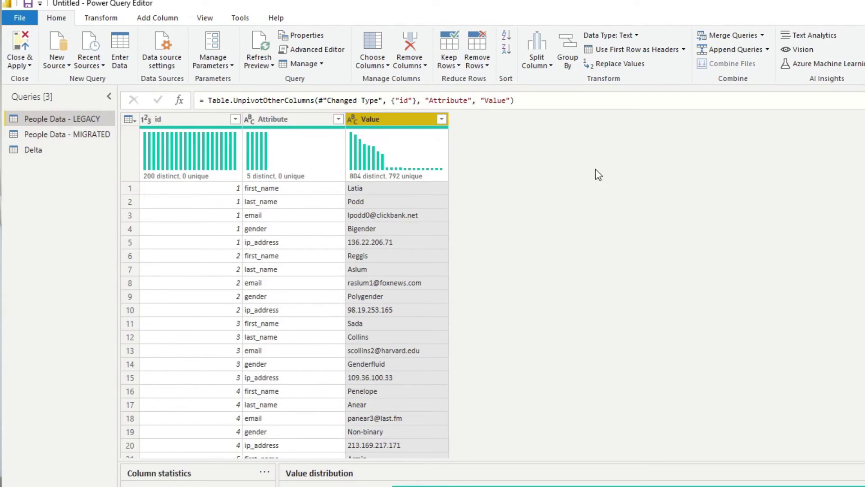
In People Data - MIGRATED, unpivot all columns except id.
click(74, 135)
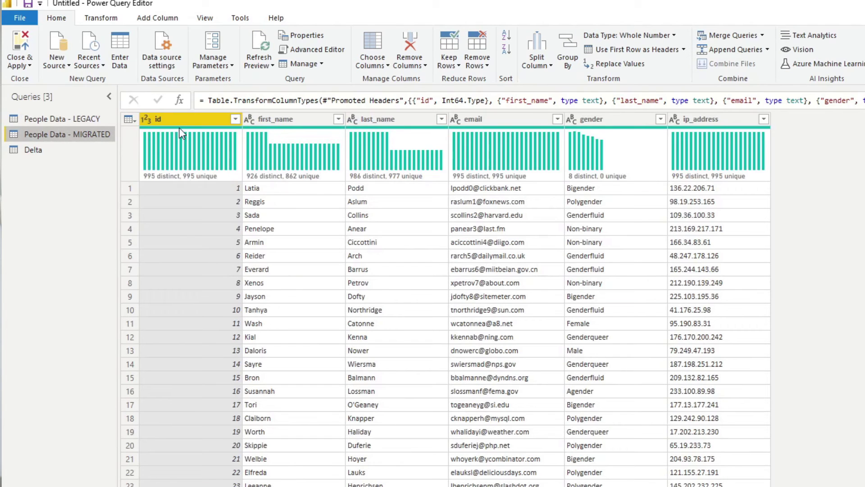
right_click(179, 125)
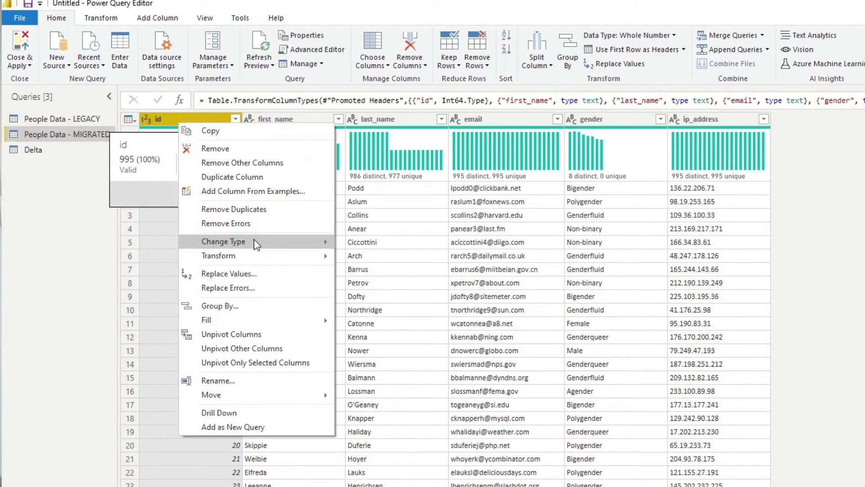
click(249, 352)
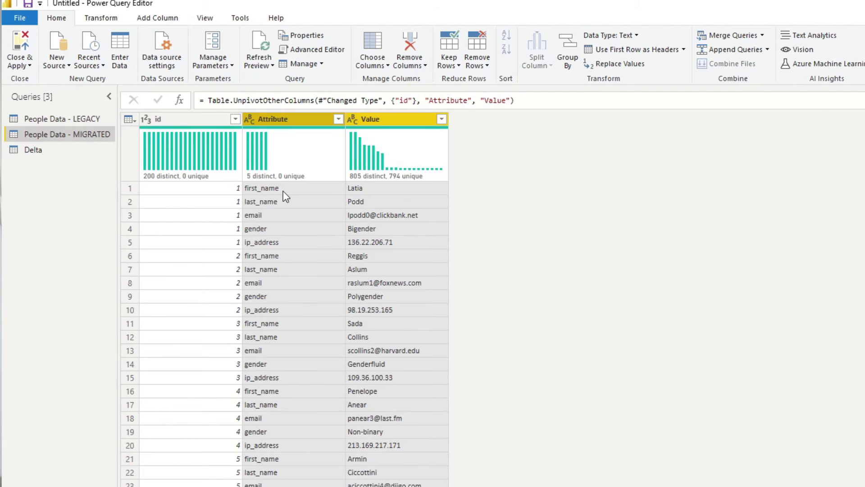
Full-outer merge Delta with People Data - MIGRATED, matching on both id and Attribute.
click(279, 228)
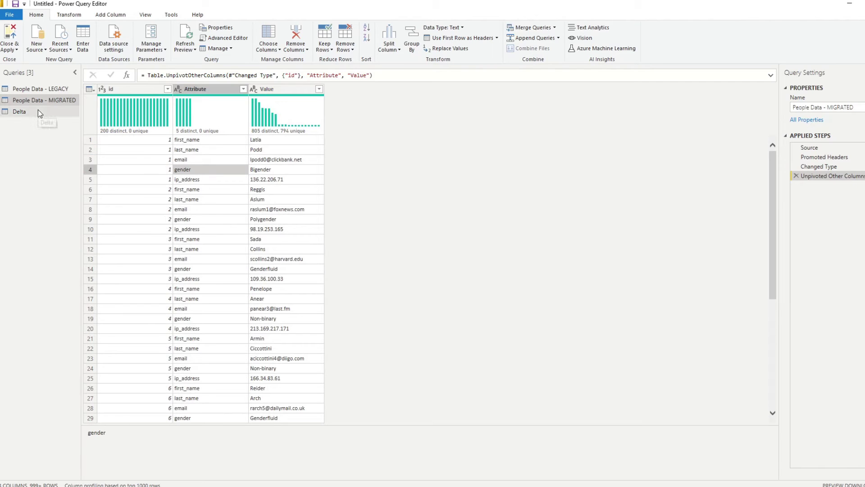
click(37, 112)
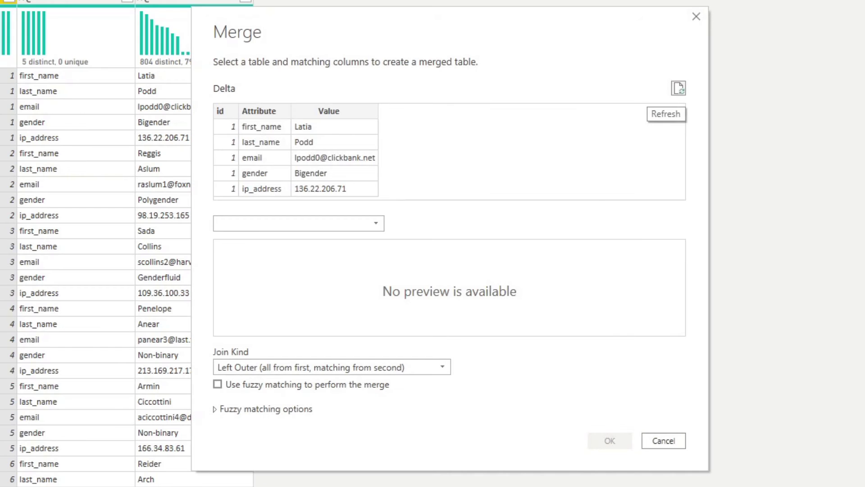
click(312, 223)
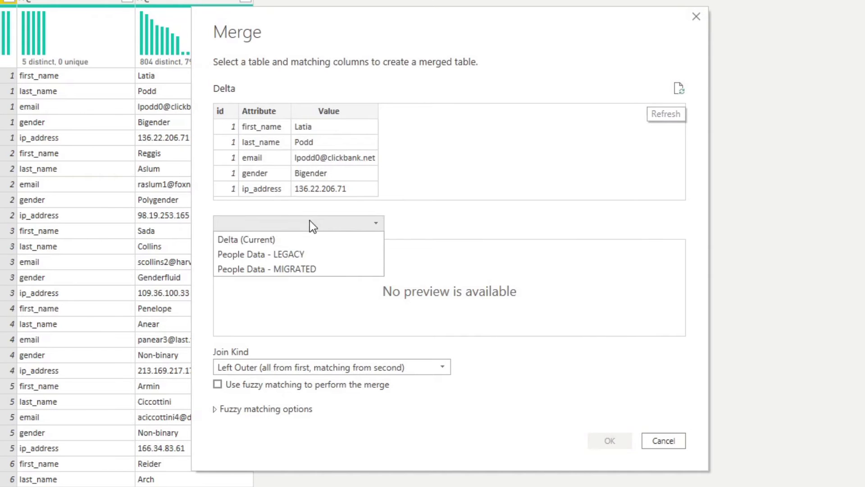
click(297, 268)
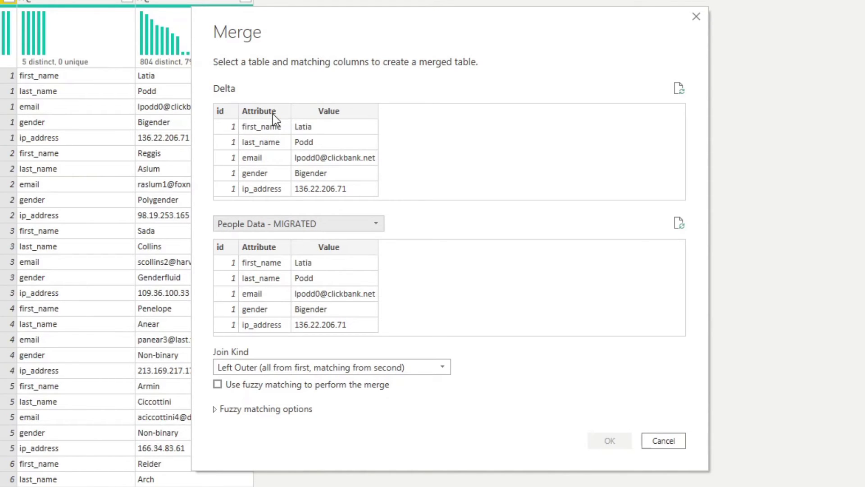
click(232, 113)
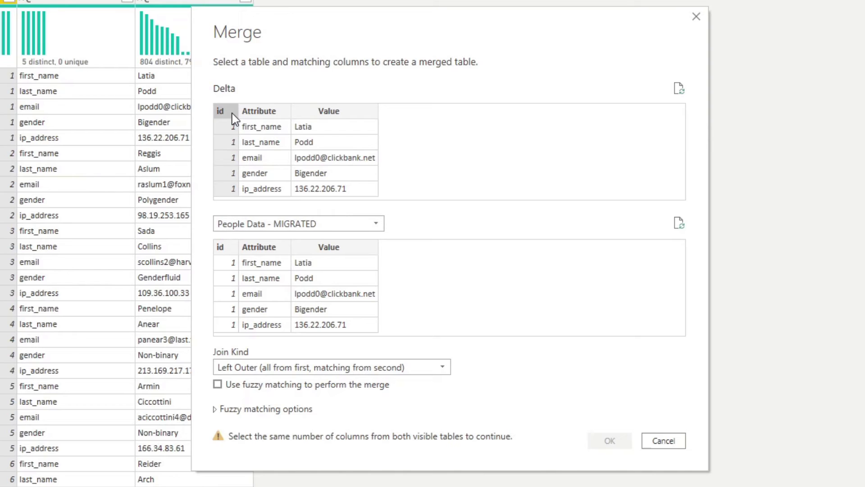
ctrl+click(270, 112)
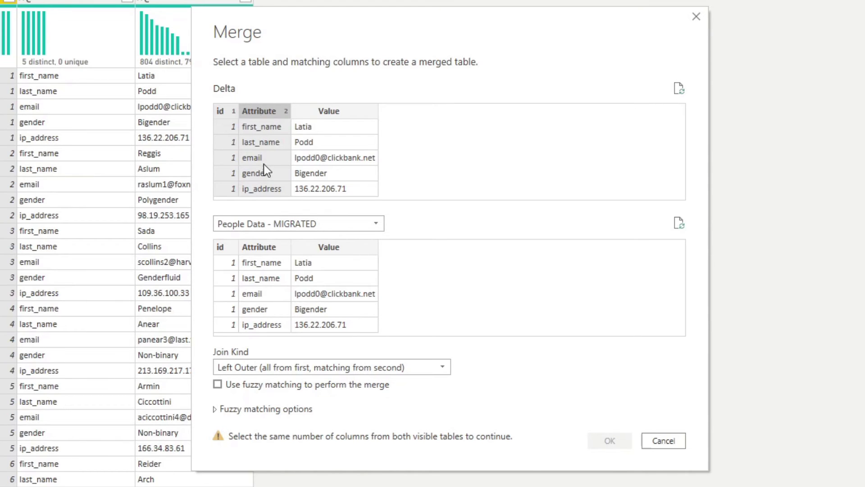
click(223, 247)
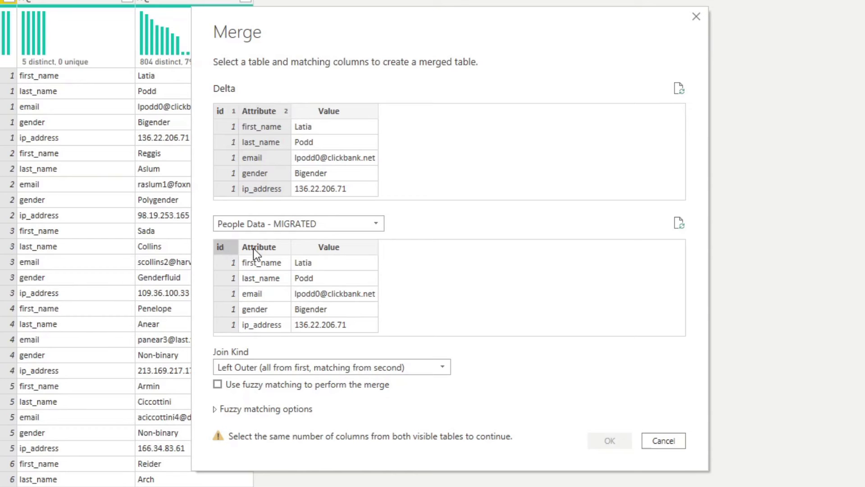
ctrl+click(270, 247)
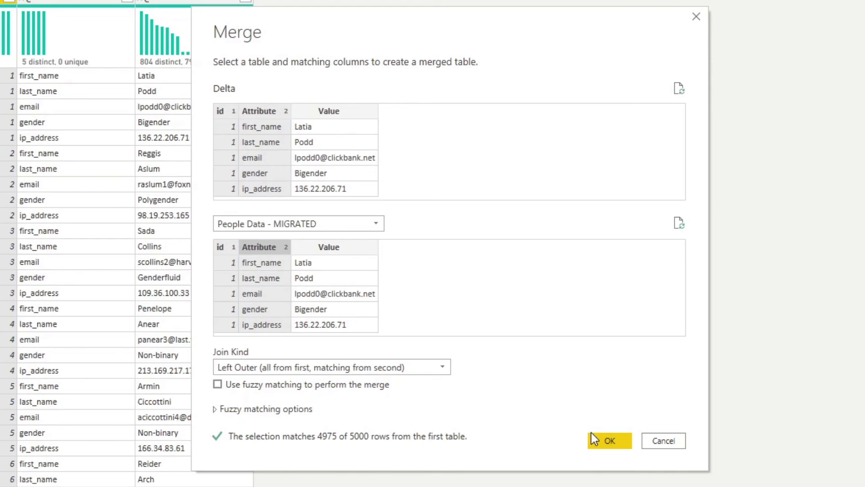
click(427, 368)
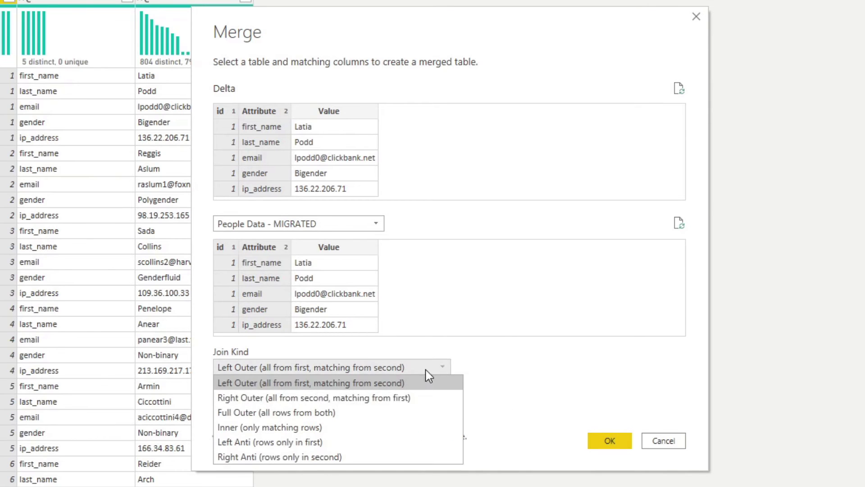
click(284, 412)
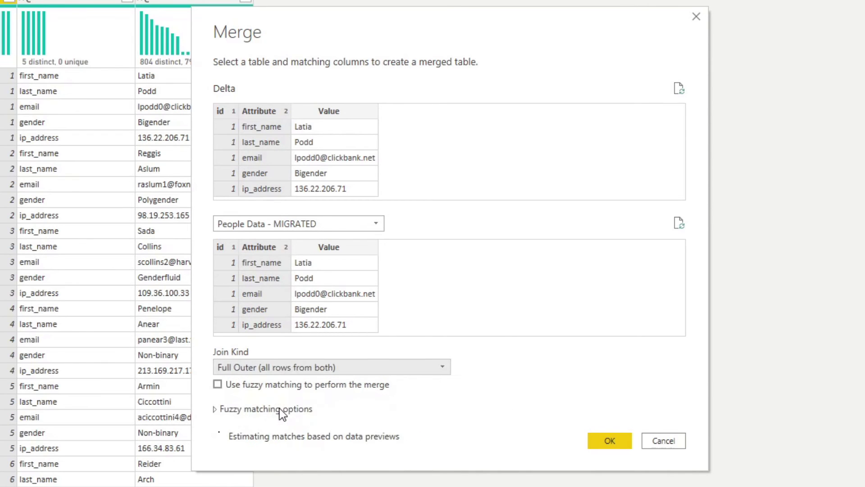
click(599, 440)
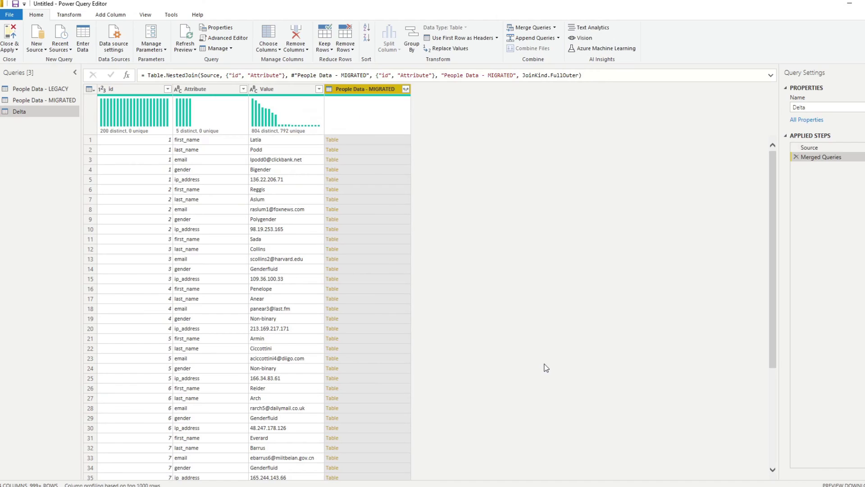
Expand only the Value column from the merged People Data - MIGRATED table.
click(405, 89)
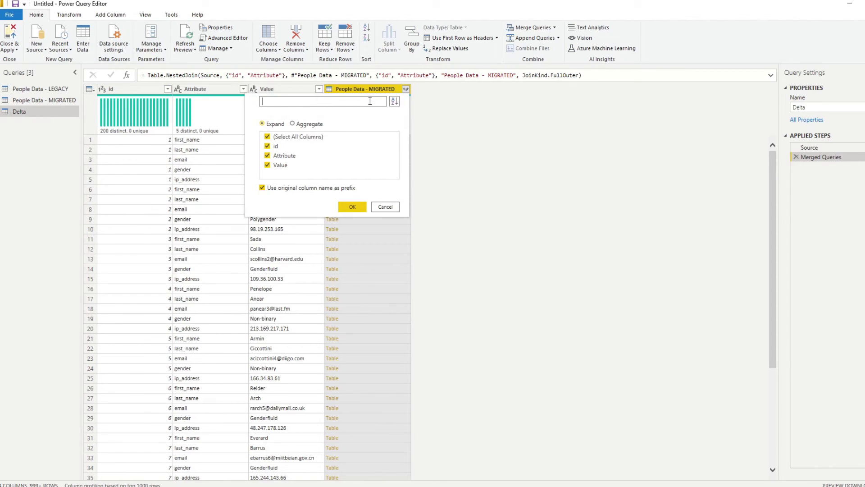
click(288, 139)
click(275, 166)
click(341, 205)
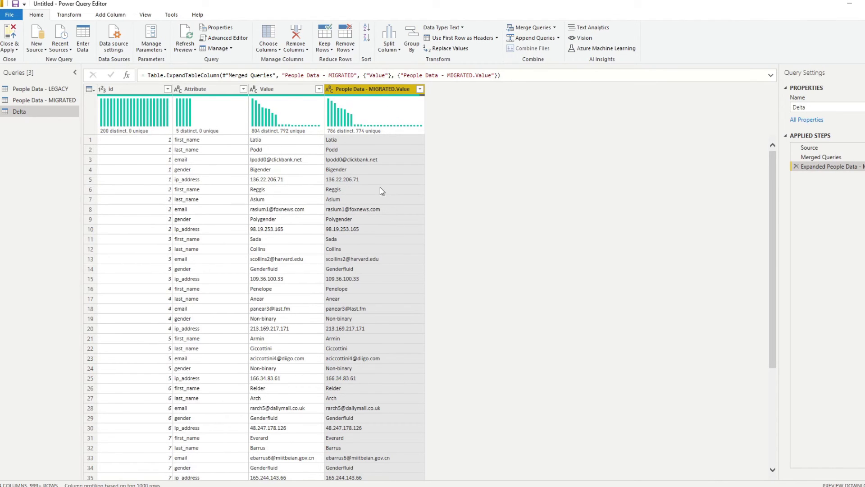
Start a conditional column named IsMatch testing whether Value equals People Data - MIGRATED.Value.
click(114, 16)
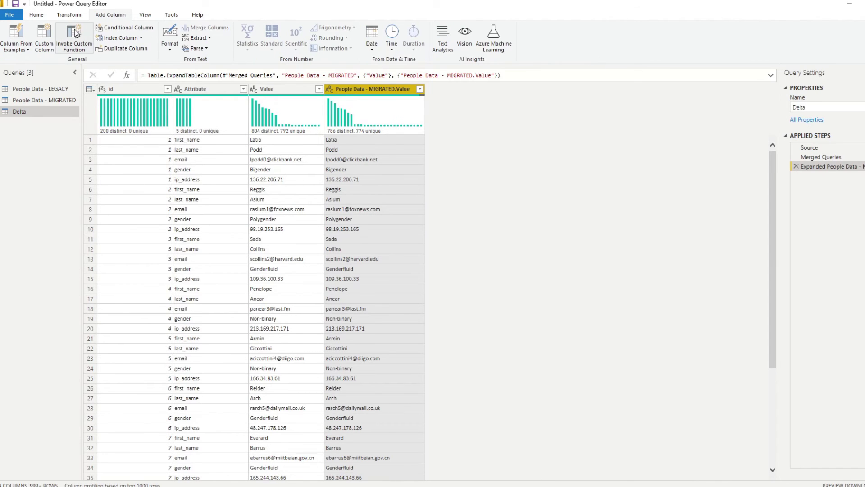
click(129, 28)
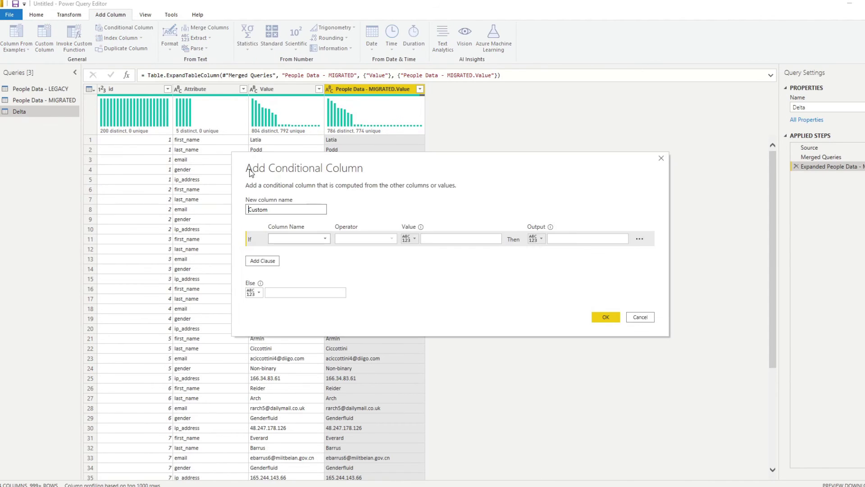
drag(372, 203, 533, 203)
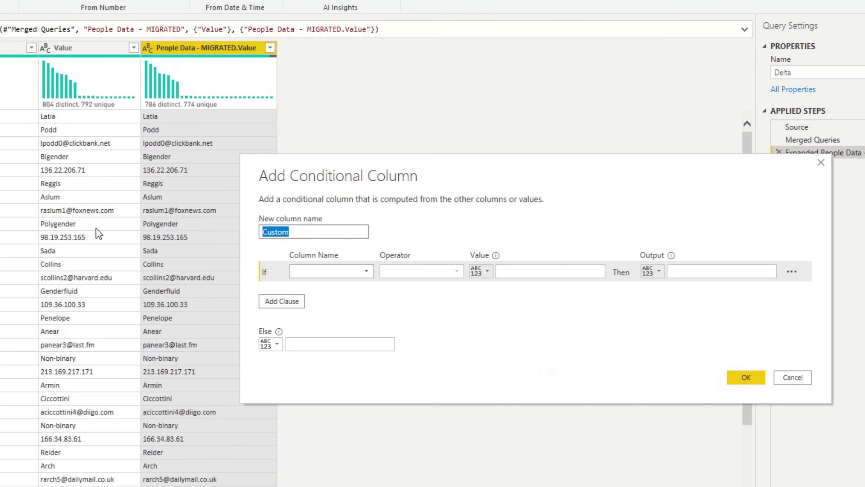
text(IsMatch)
click(320, 271)
click(329, 310)
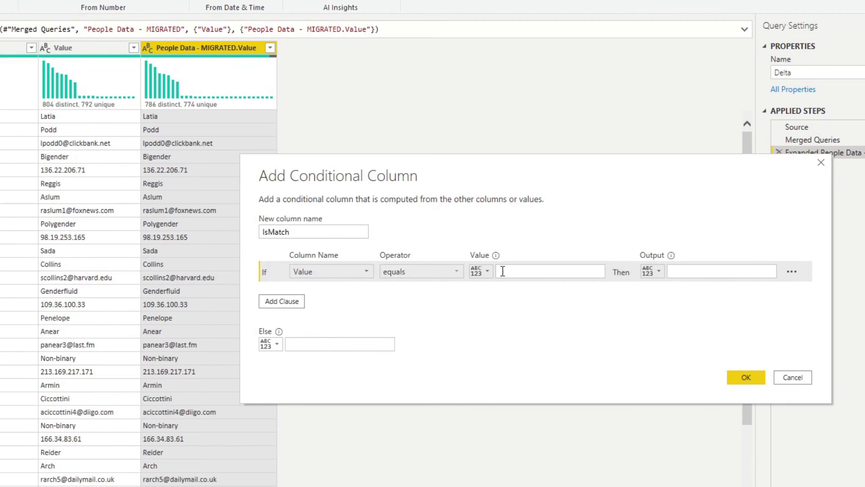
click(480, 271)
click(505, 299)
click(532, 271)
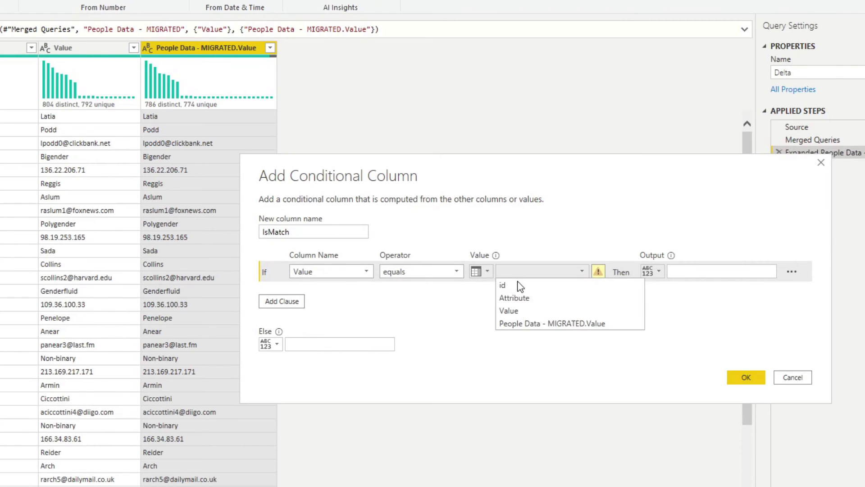
click(513, 322)
Return Yes for matching values and No otherwise, and create the IsMatch column.
click(680, 274)
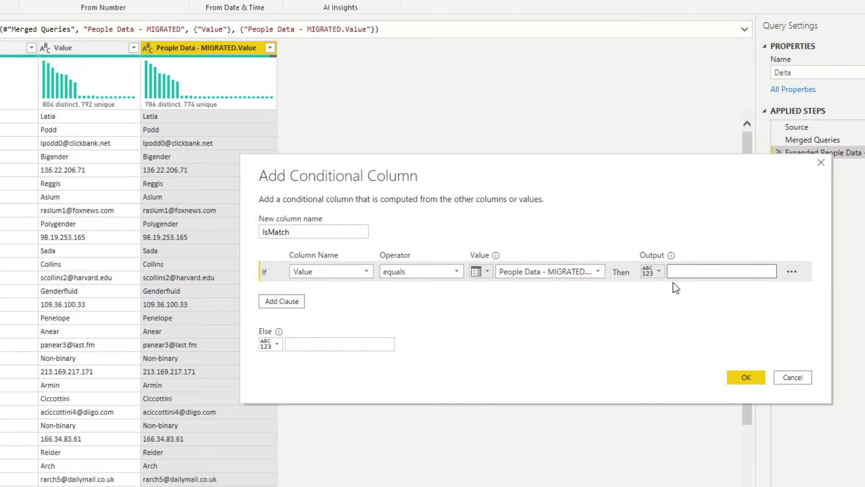
text(Yes)
click(306, 344)
text(No)
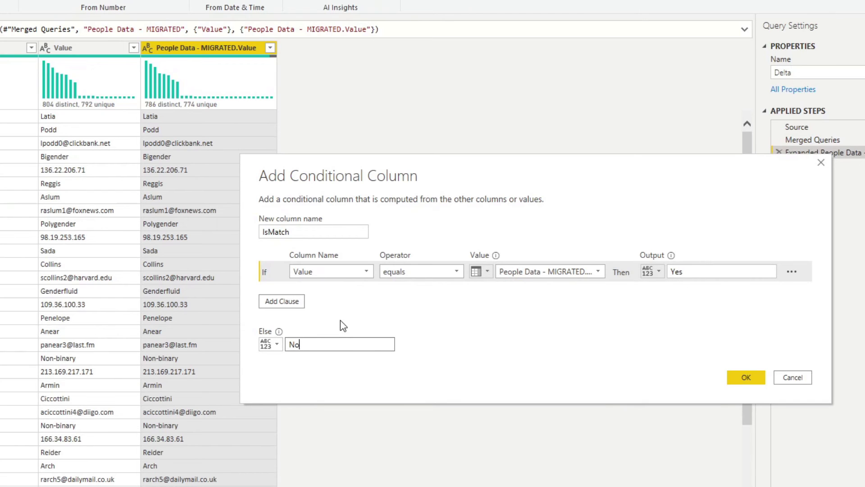
click(743, 378)
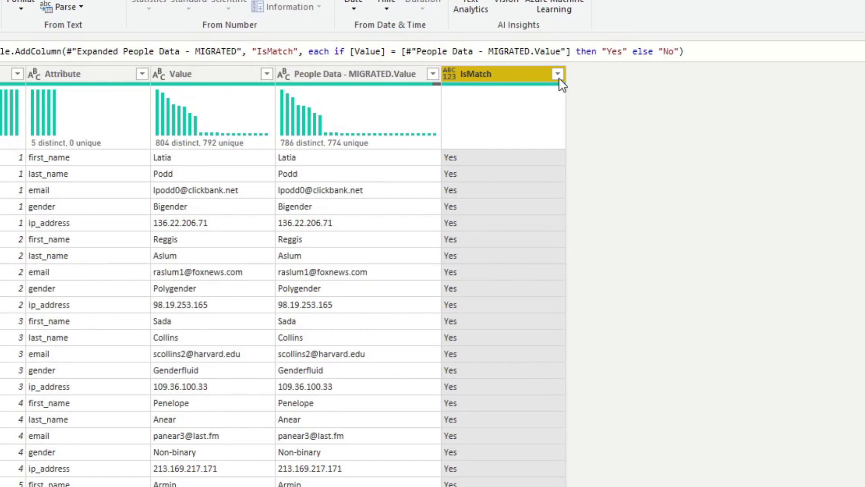
click(557, 74)
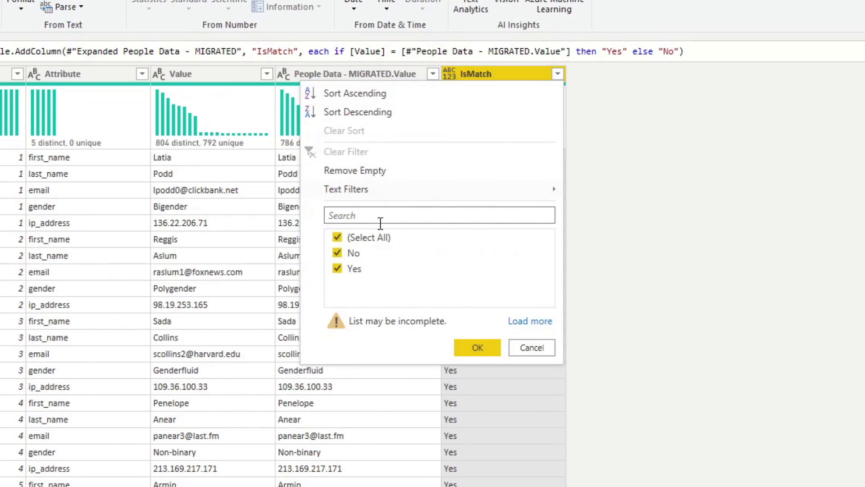
click(368, 240)
click(338, 254)
click(476, 348)
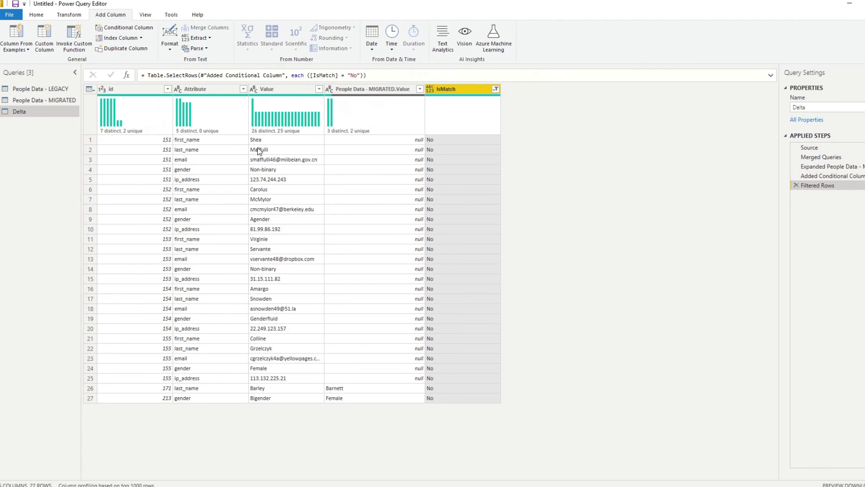
click(203, 201)
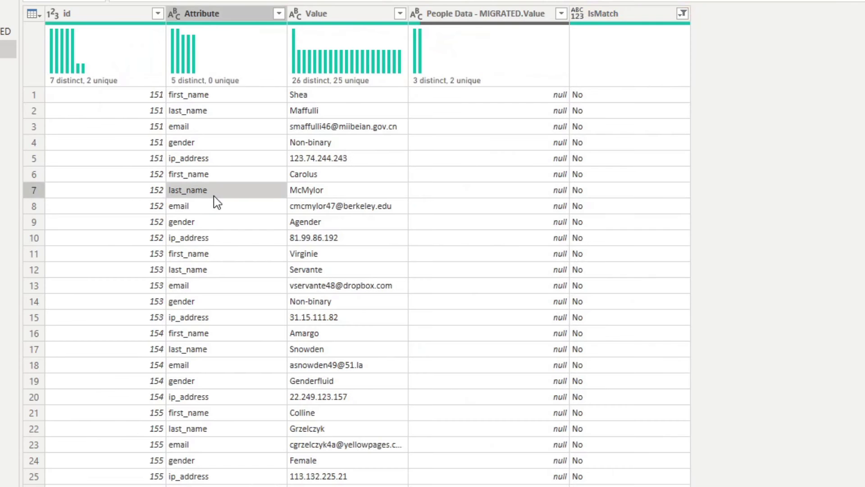
click(36, 100)
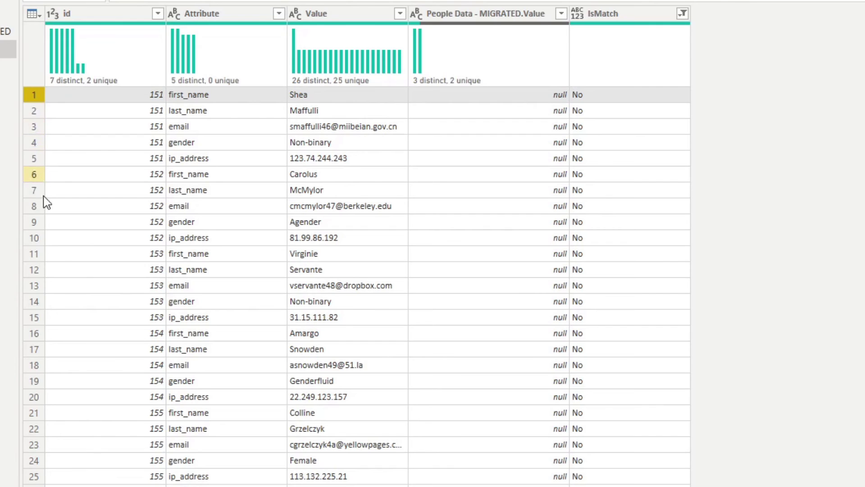
click(34, 474)
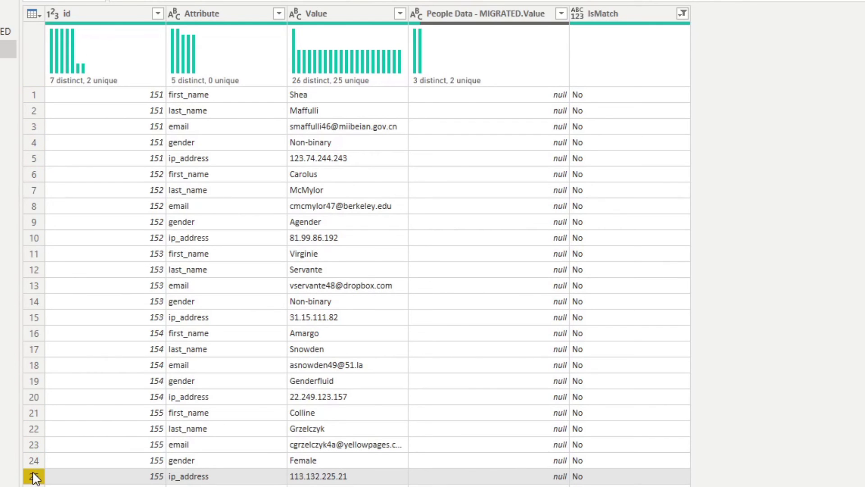
click(36, 95)
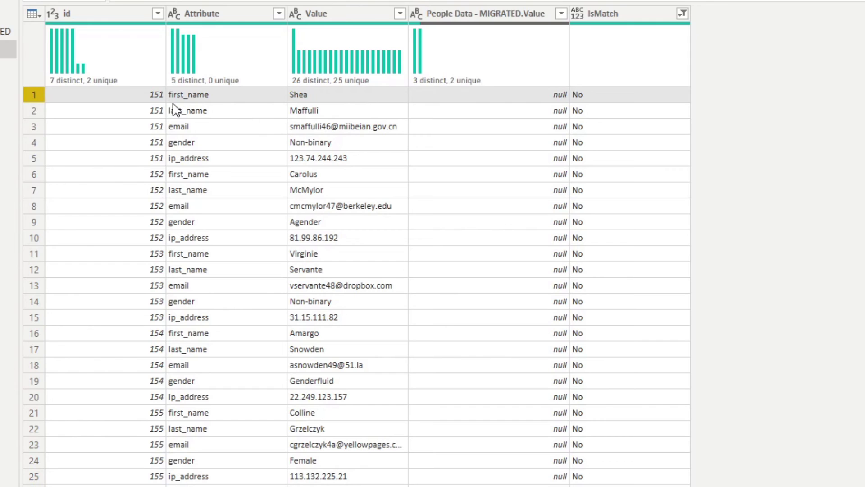
click(154, 109)
click(154, 127)
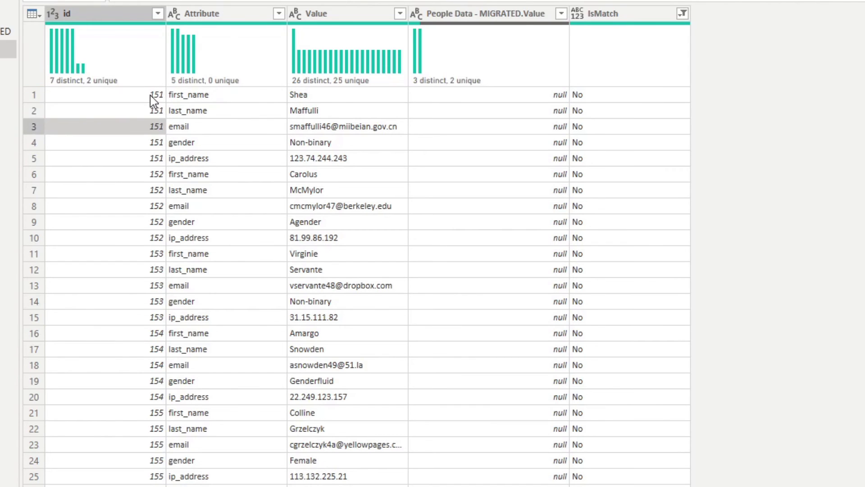
click(154, 97)
click(139, 477)
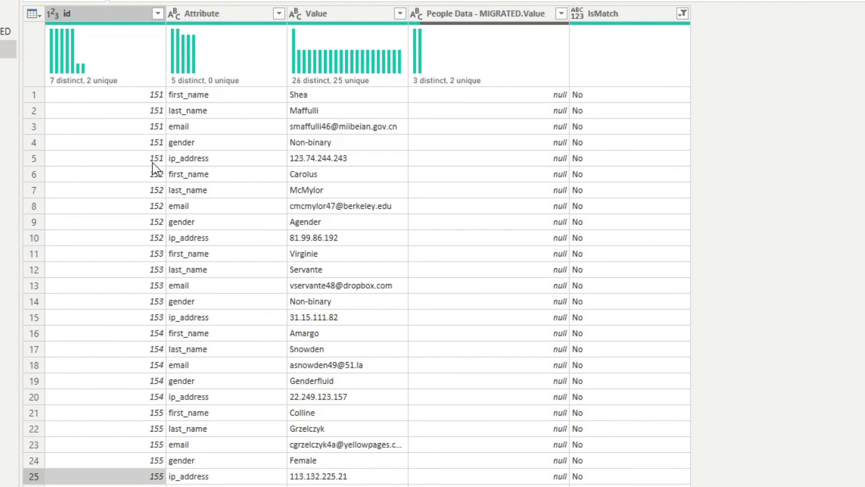
click(138, 100)
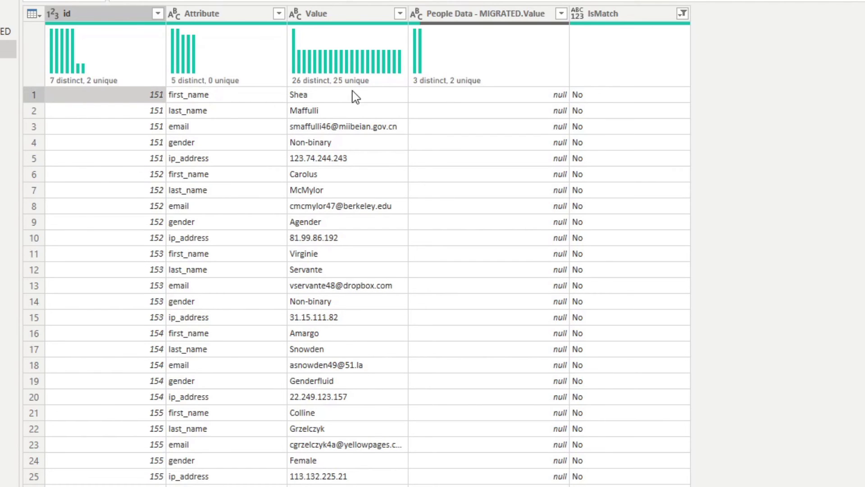
click(481, 95)
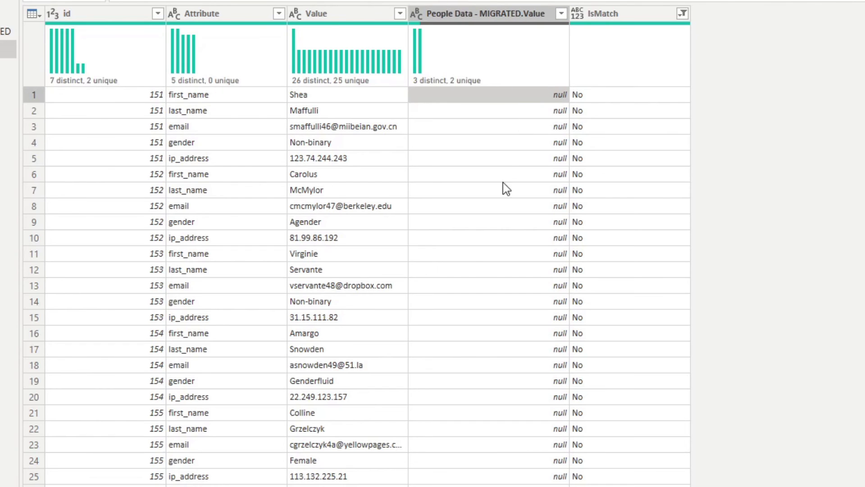
Filter (null) out of the People Data - MIGRATED.Value column.
click(561, 13)
click(378, 173)
click(367, 187)
click(367, 188)
click(367, 187)
click(367, 188)
click(376, 174)
click(367, 188)
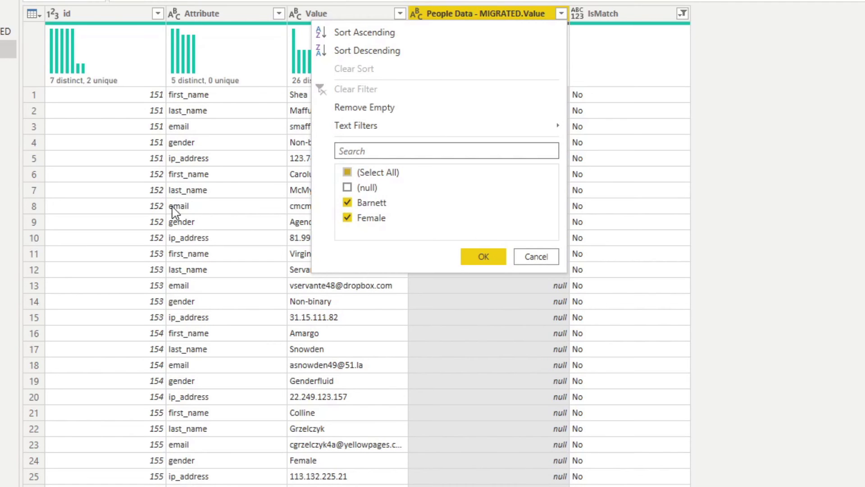
click(478, 257)
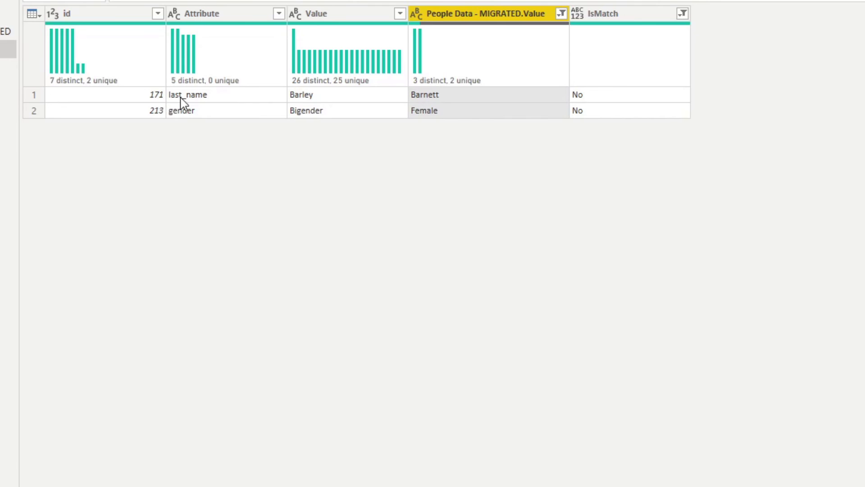
Point out the first mismatch: id 171's last_name, legacy Barley versus migrated Barnett.
click(101, 96)
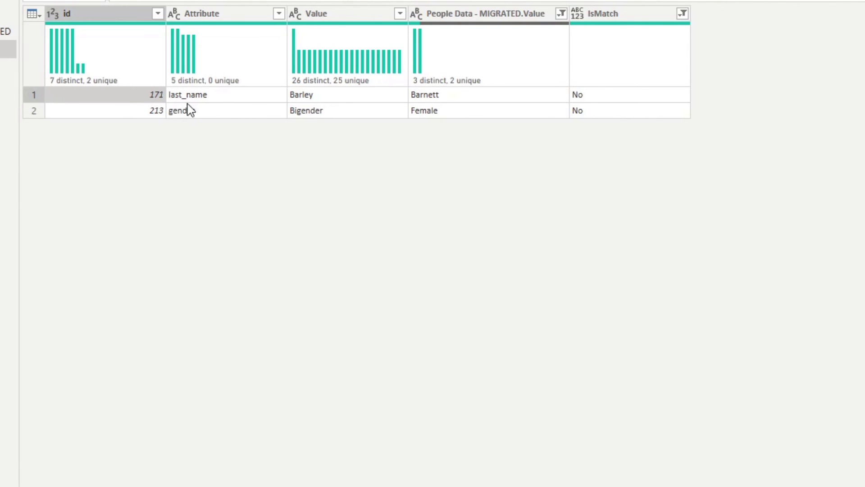
click(237, 97)
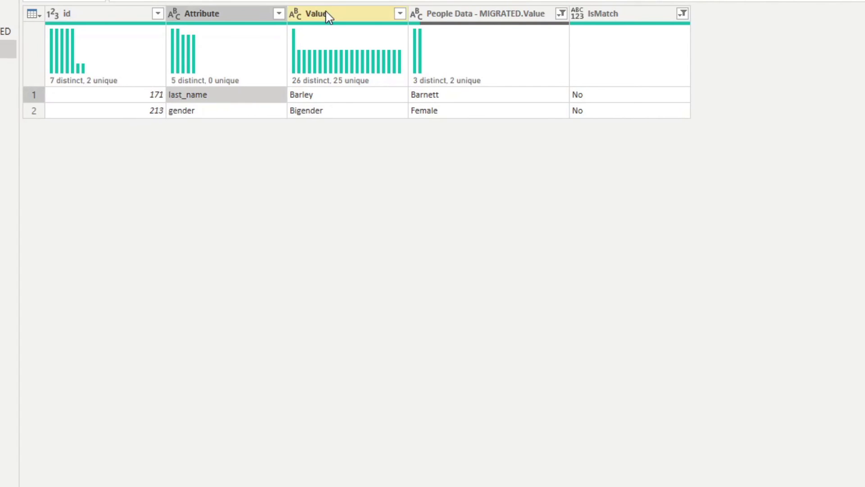
click(323, 94)
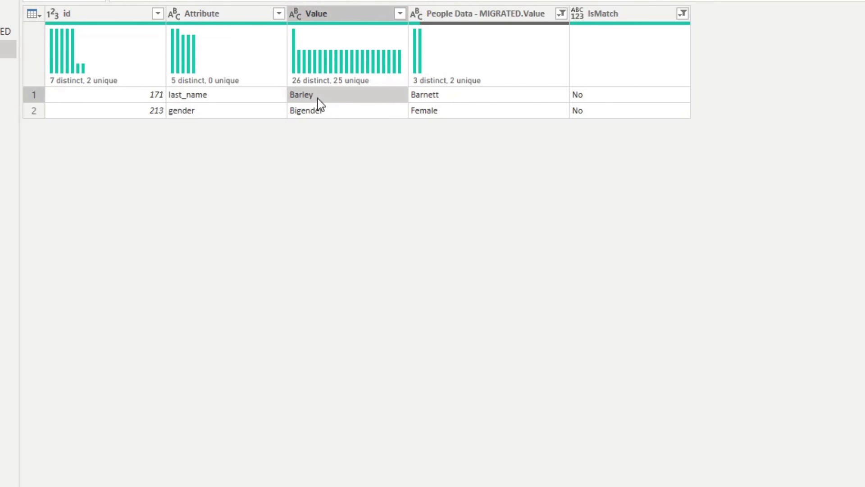
click(483, 96)
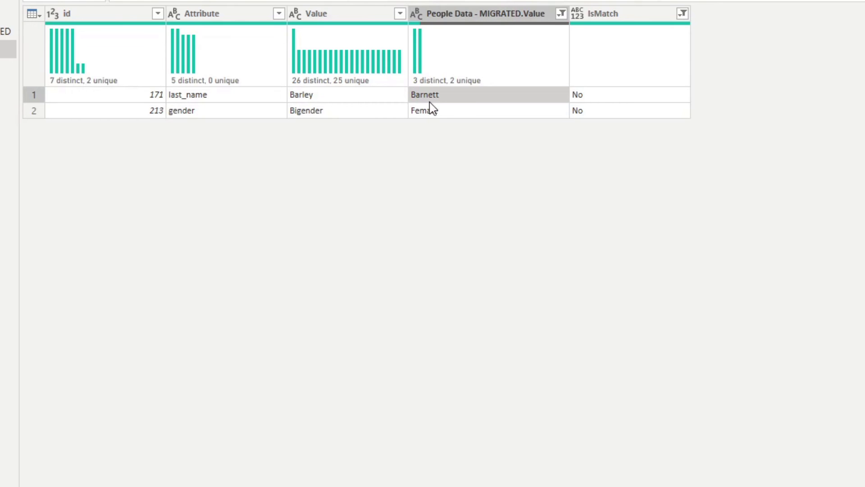
click(35, 95)
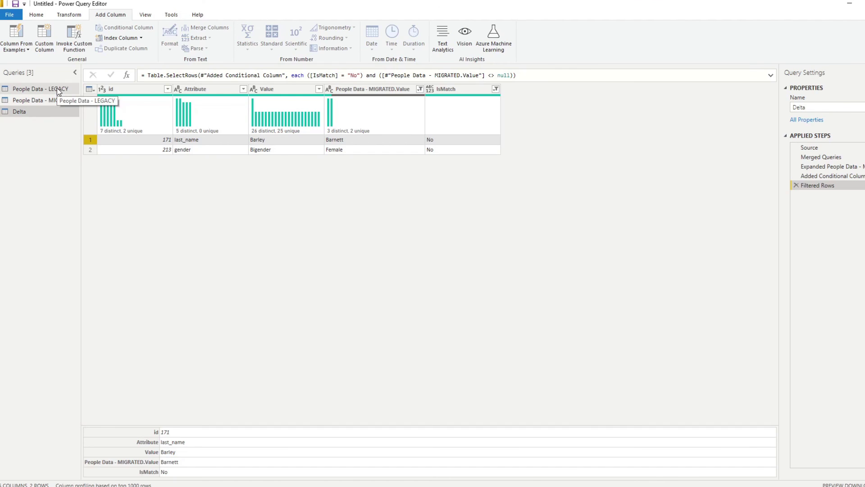
click(57, 88)
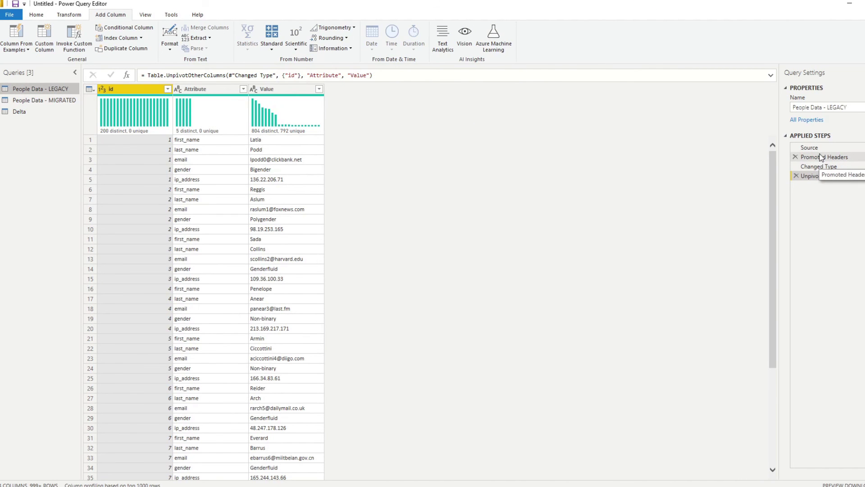
click(820, 166)
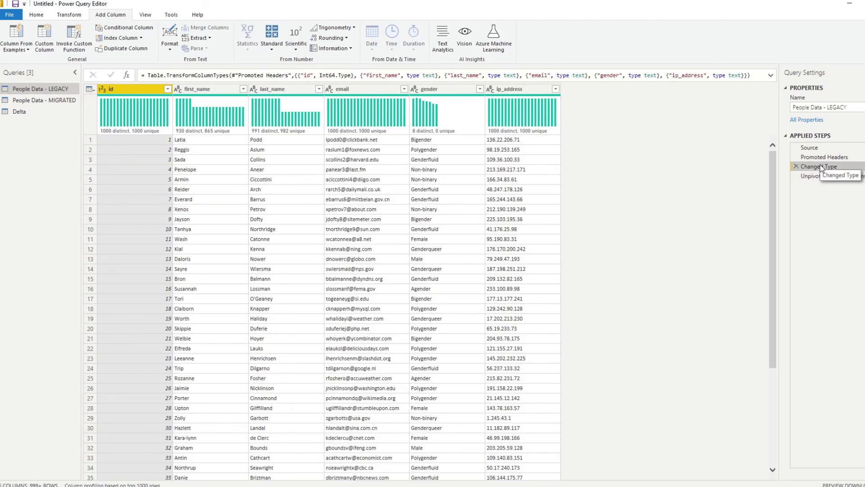
scroll(270, 203, down, 20)
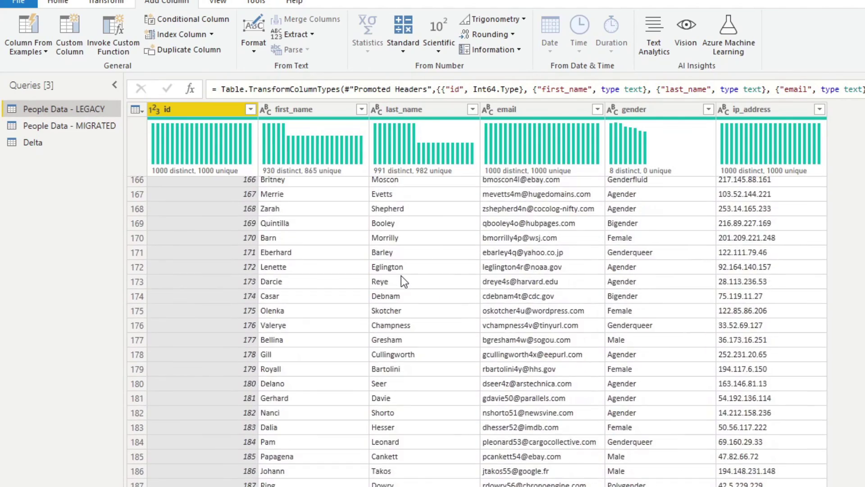
scroll(401, 276, down, 6)
scroll(320, 298, up, 9)
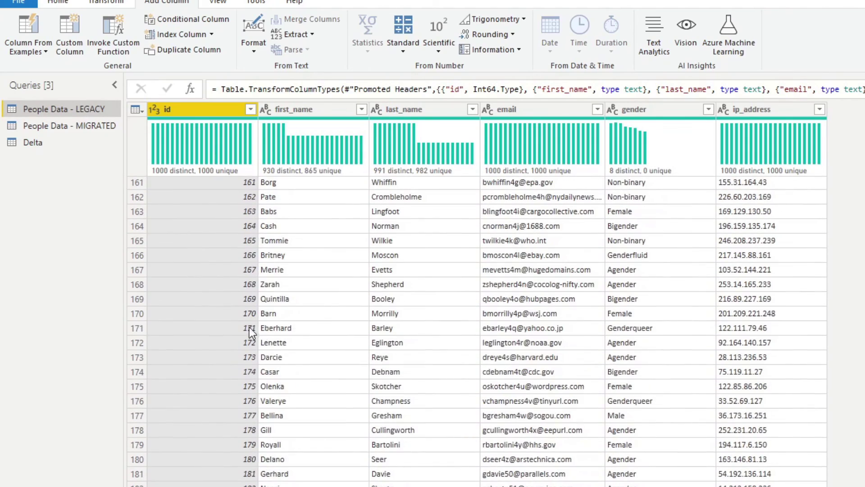
click(138, 328)
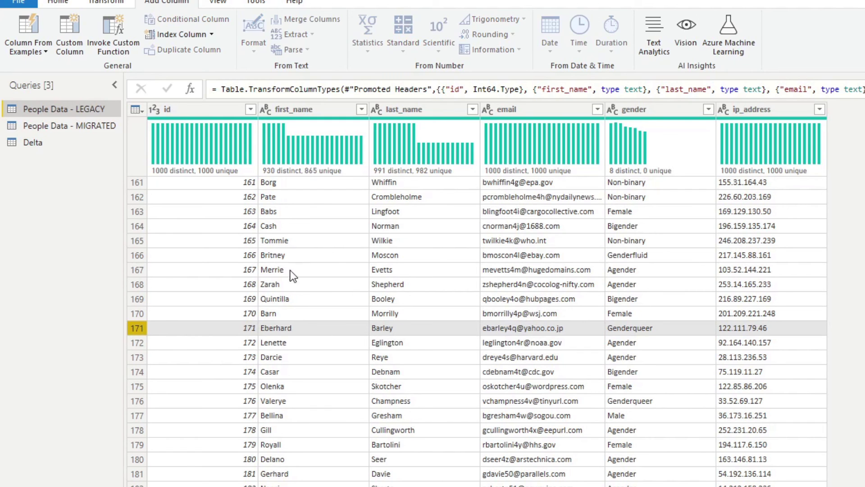
Show People Data - MIGRATED at its Changed Type step, highlighting id 171 with last name Barnett.
click(75, 125)
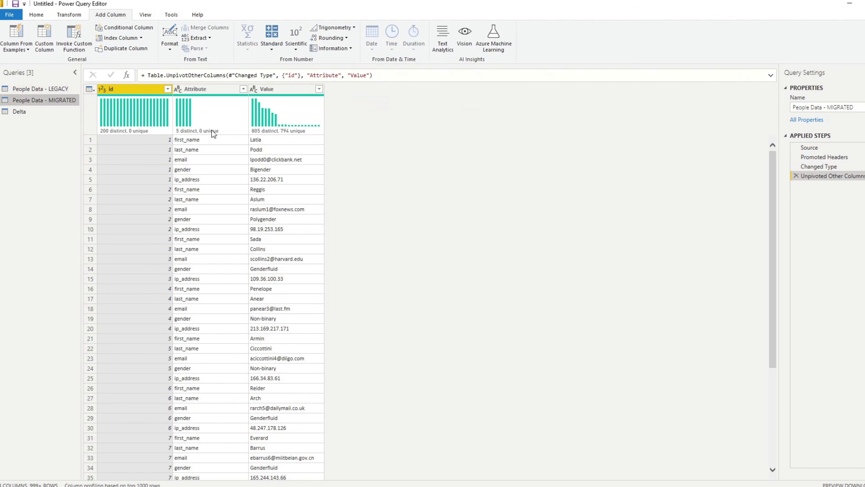
click(838, 166)
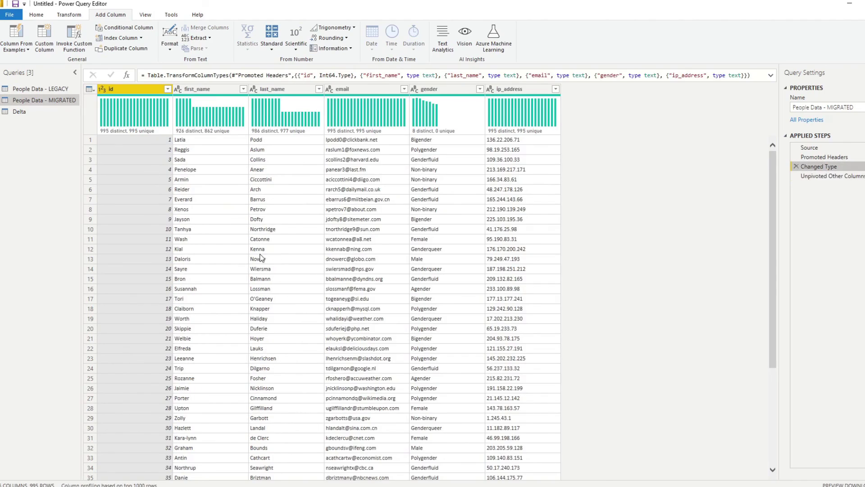
scroll(266, 239, down, 15)
scroll(361, 333, down, 20)
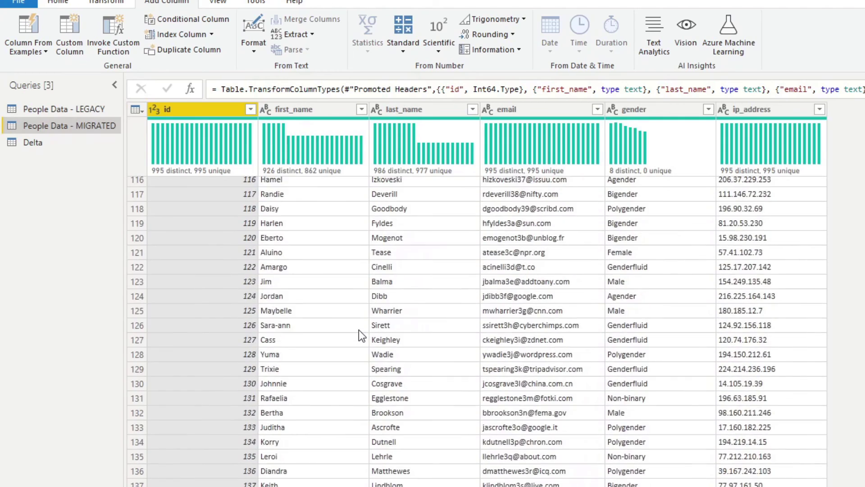
scroll(345, 335, down, 4)
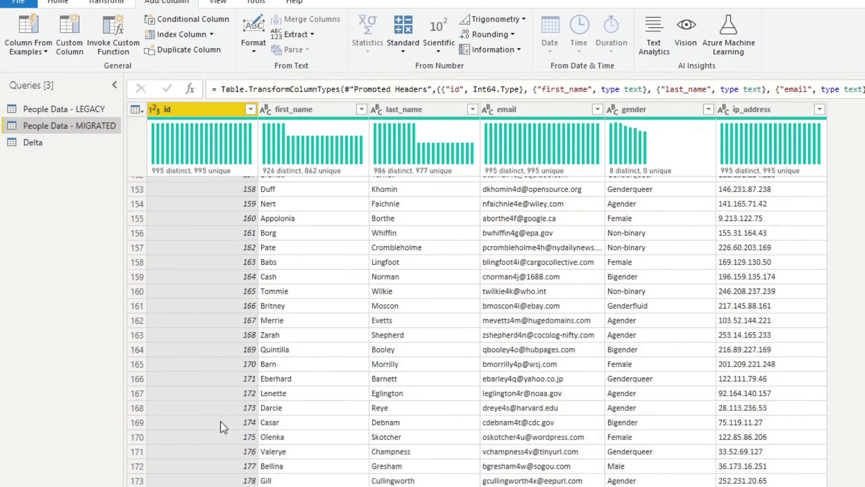
click(137, 376)
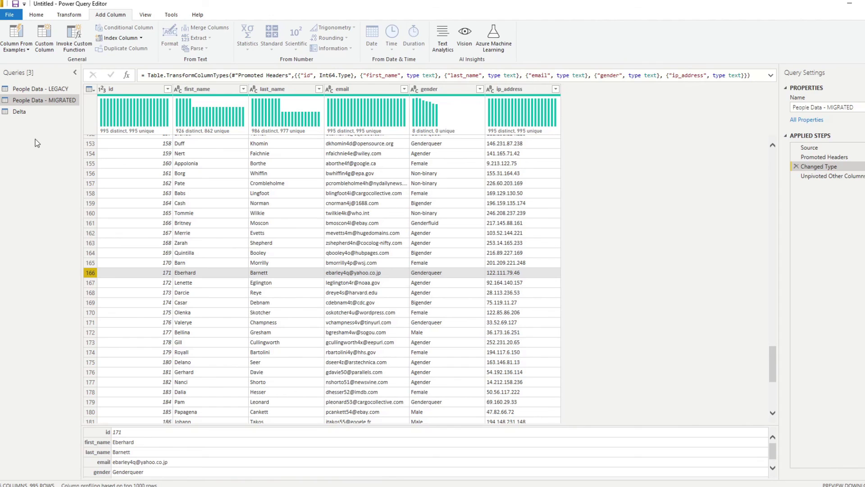
Return to the Delta query showing the mismatched rows for ids 171 and 213.
click(27, 111)
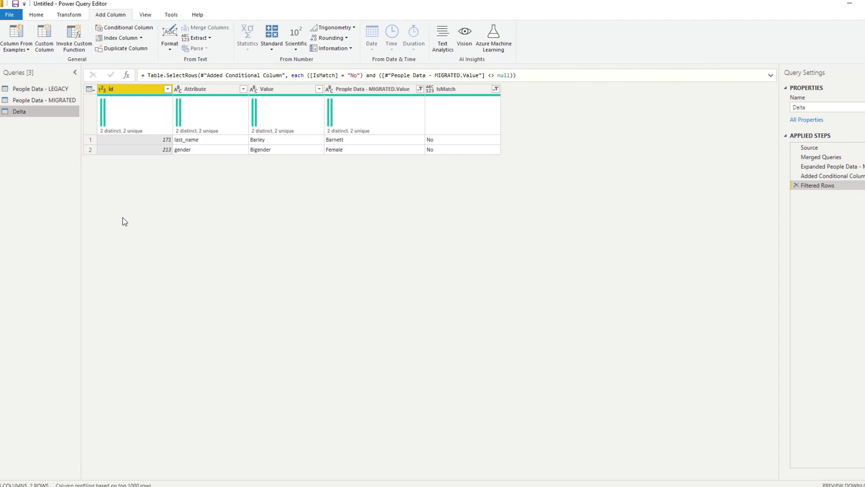